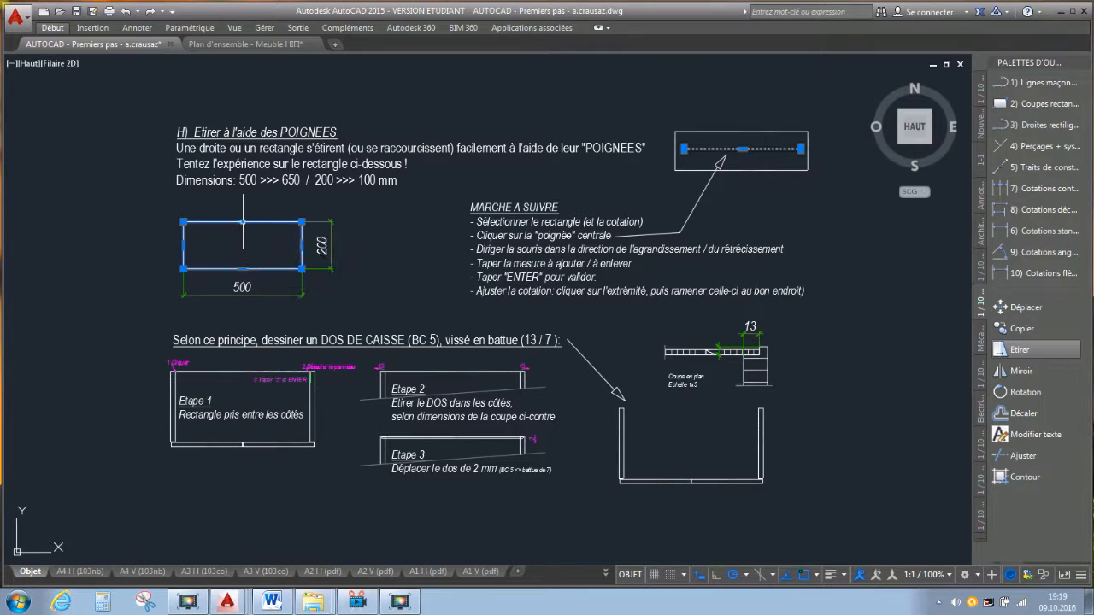
click(243, 222)
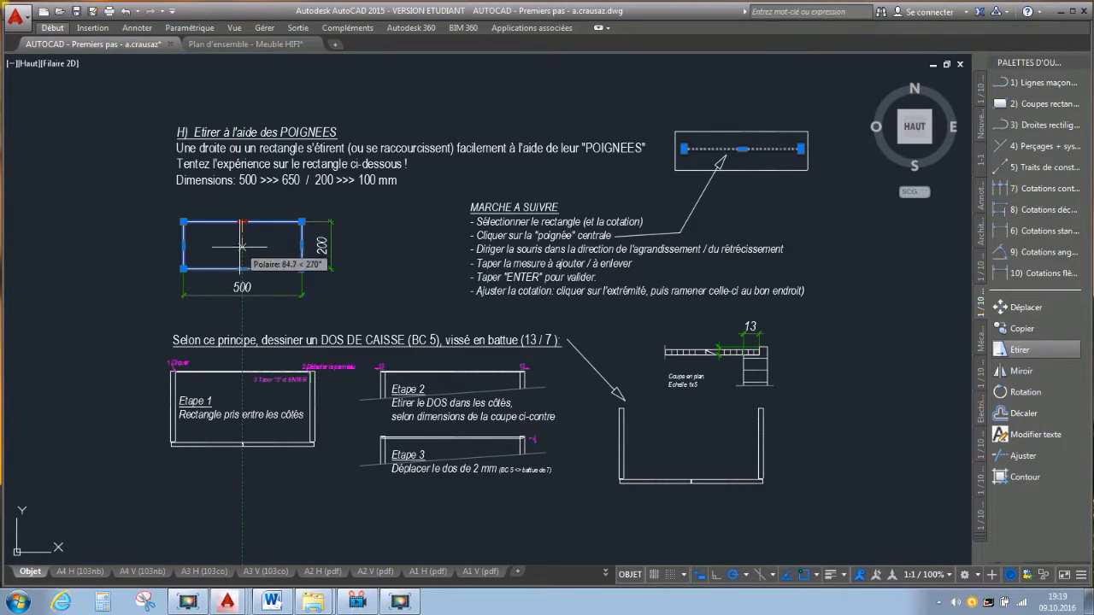
key(Escape)
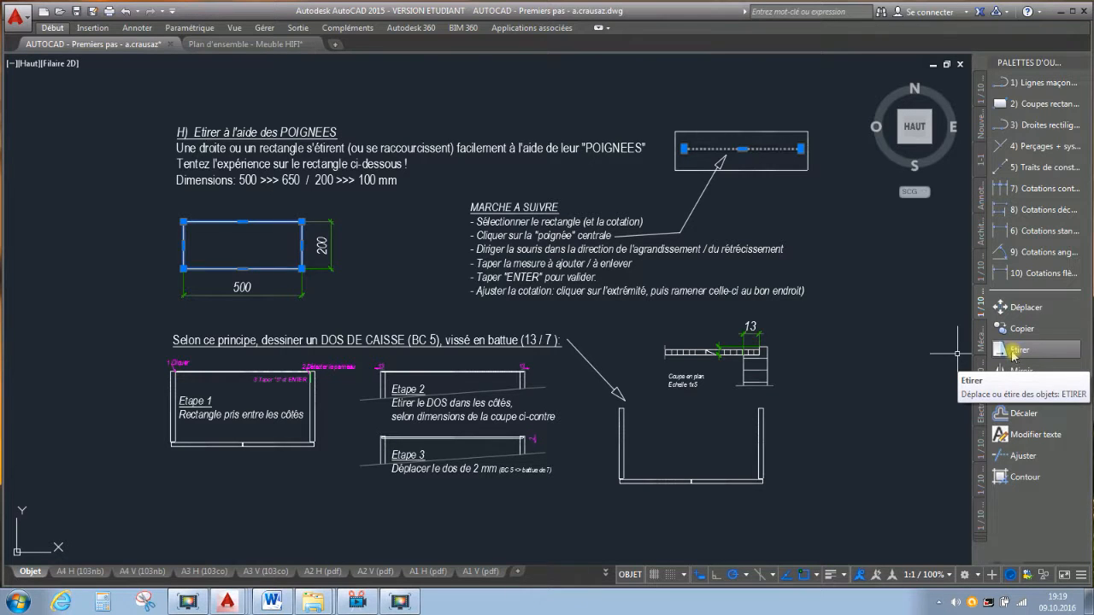
key(Escape)
mouse_move(216, 581)
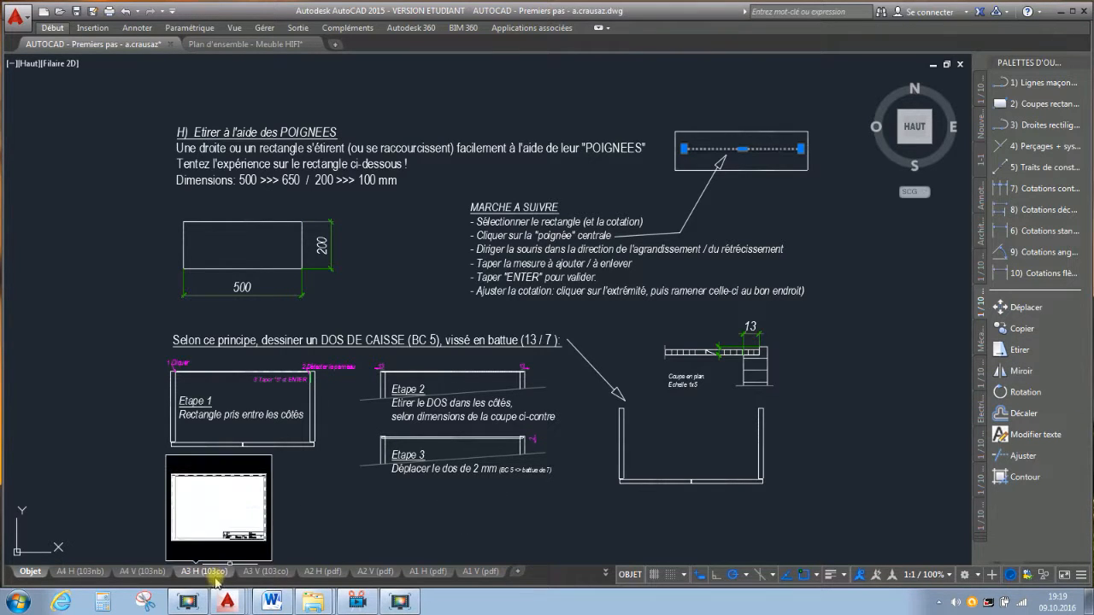
Step: Delete the entire section H exercise, including its text, the 500 x 200 rectangle with dimensions and the grip illustration
click(845, 309)
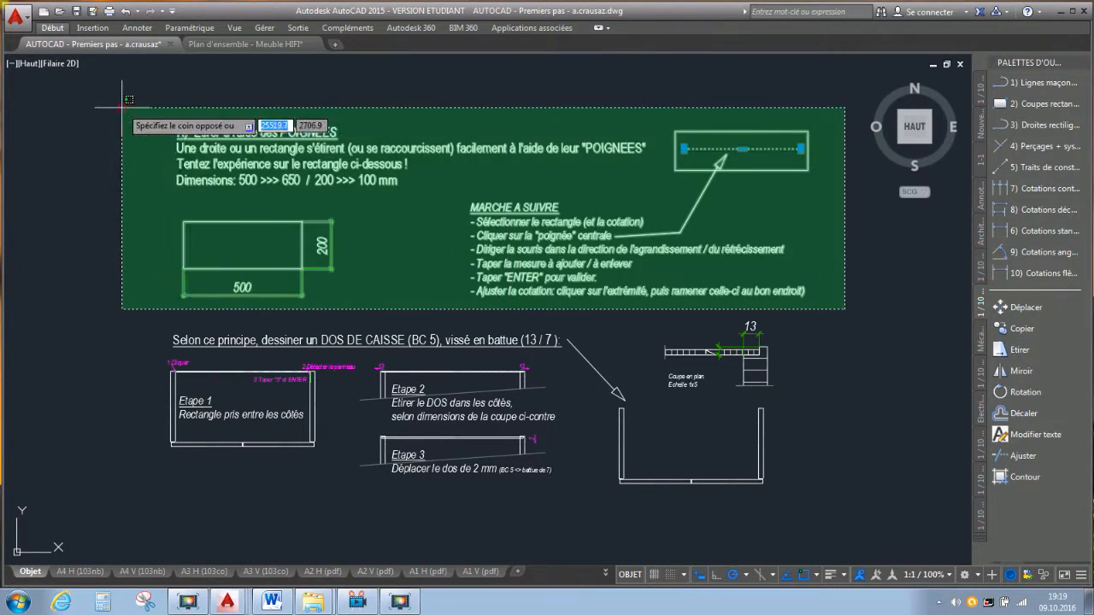
click(94, 106)
key(Delete)
Step: Examine the Etape 1 and Etape 2 diagrams for how the cabinet back is drawn between the sides and stretched into them
middle_drag(485, 376, 509, 315)
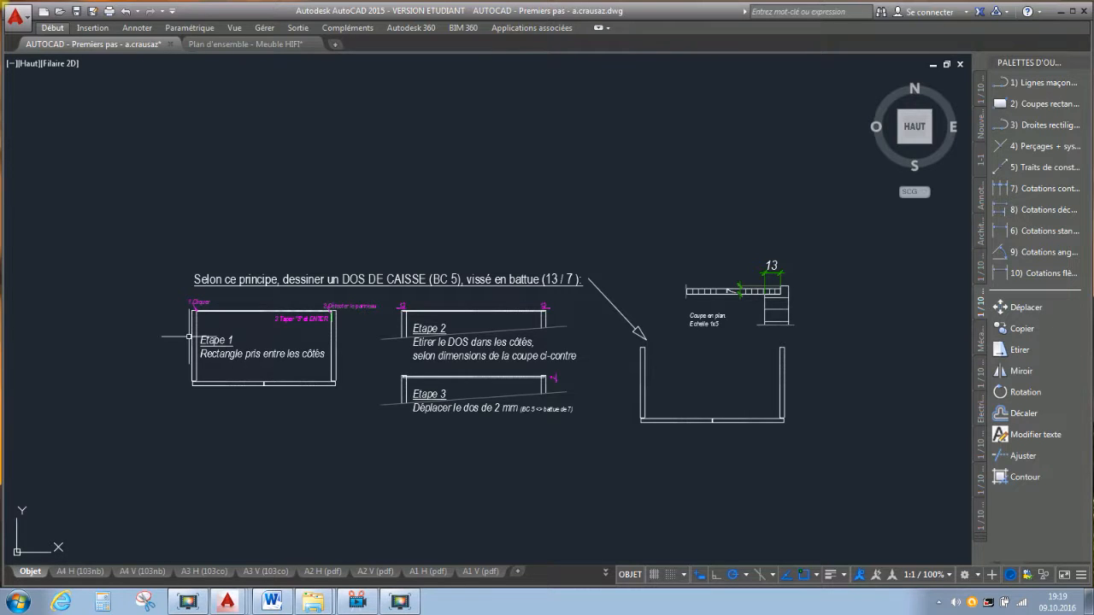
scroll(207, 343, up, 3)
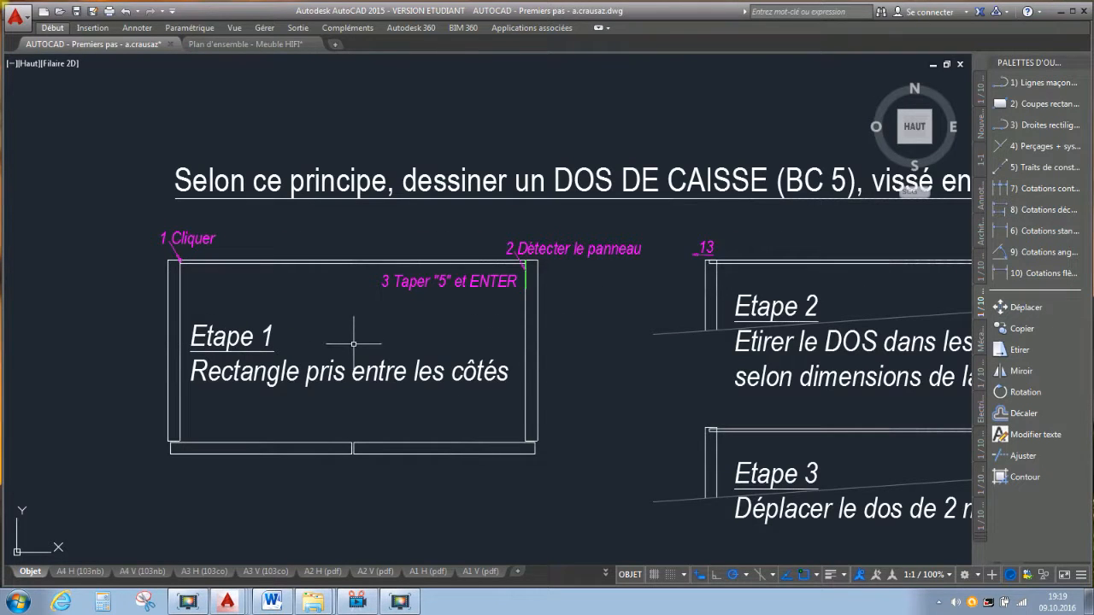
scroll(353, 344, up, 2)
click(108, 215)
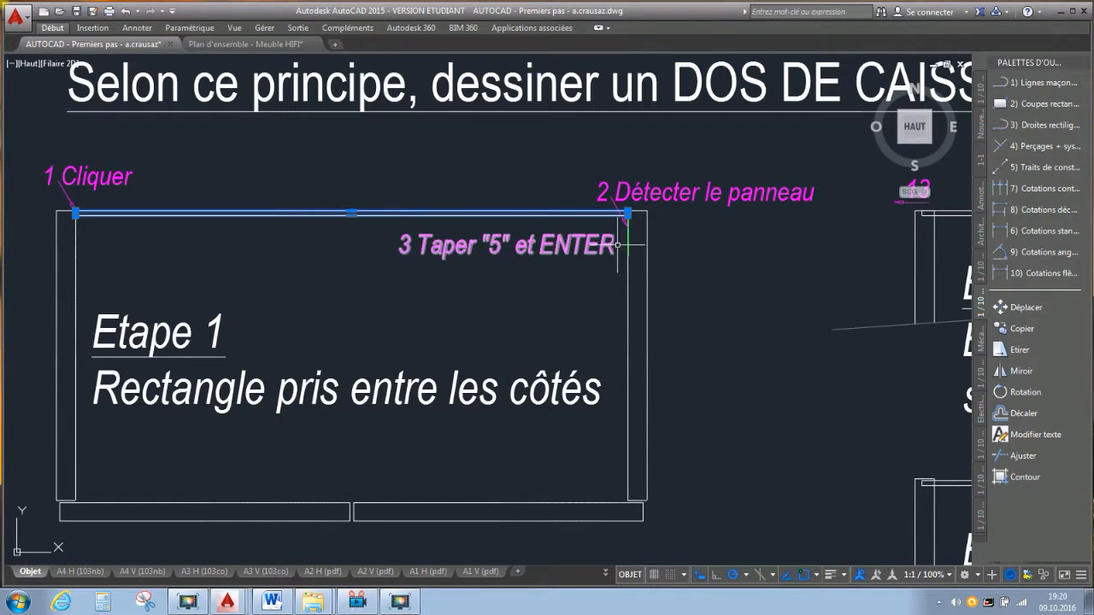
key(Escape)
scroll(637, 251, down, 1)
middle_drag(706, 252, 92, 322)
scroll(178, 303, up, 1)
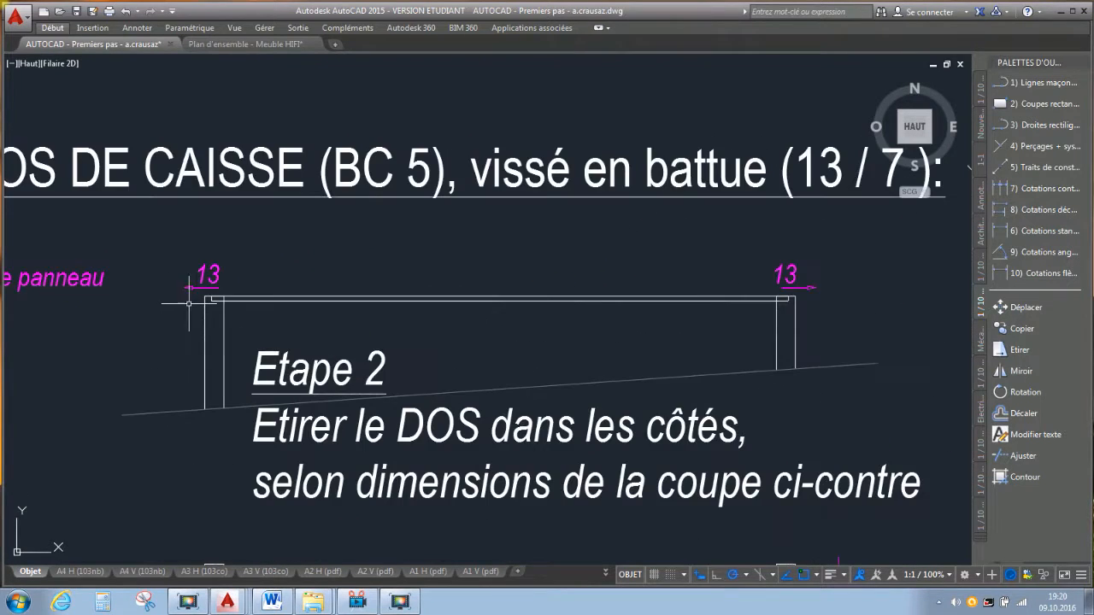
click(246, 299)
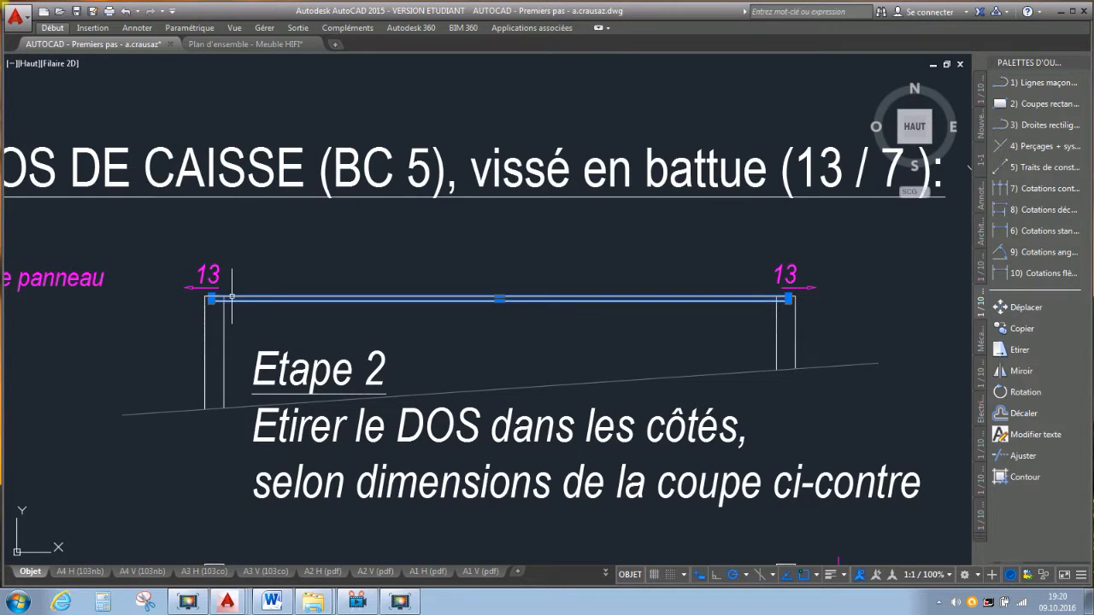
scroll(231, 296, up, 5)
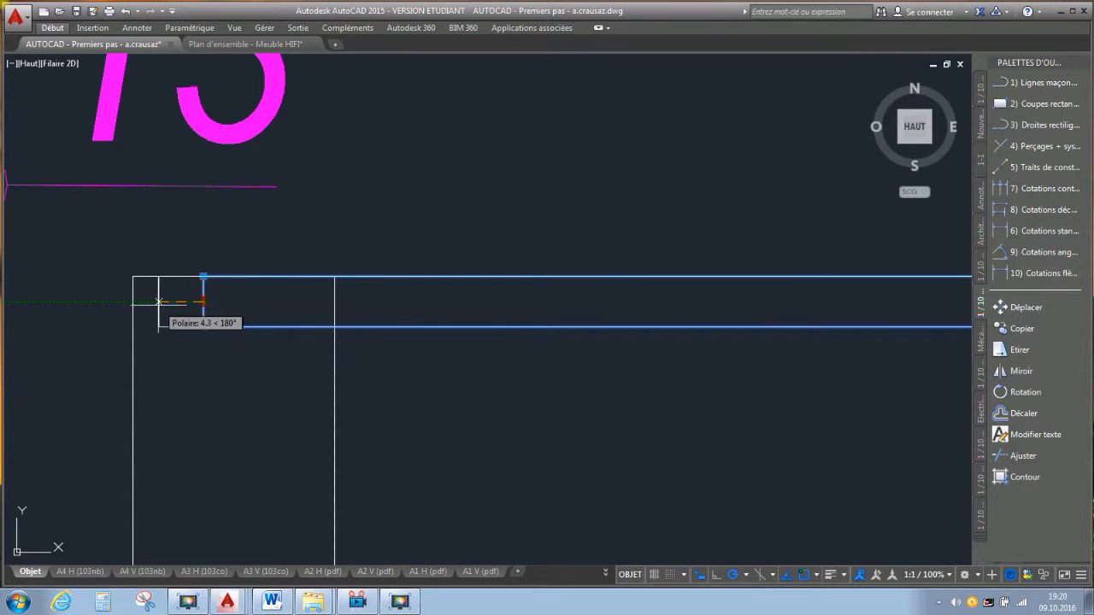
key(Escape)
scroll(278, 304, down, 4)
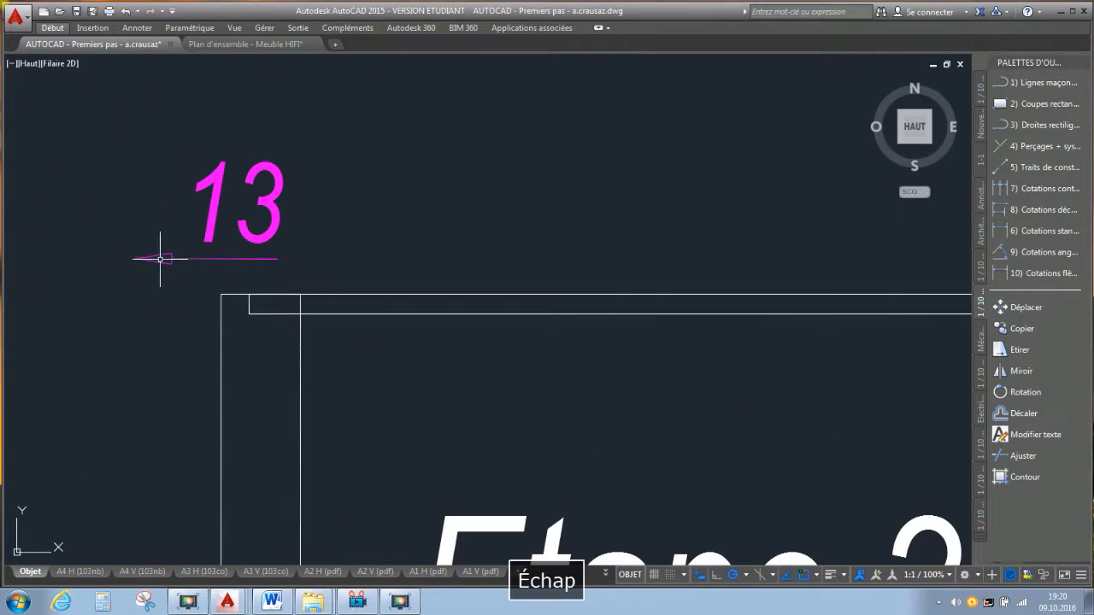
scroll(160, 258, down, 5)
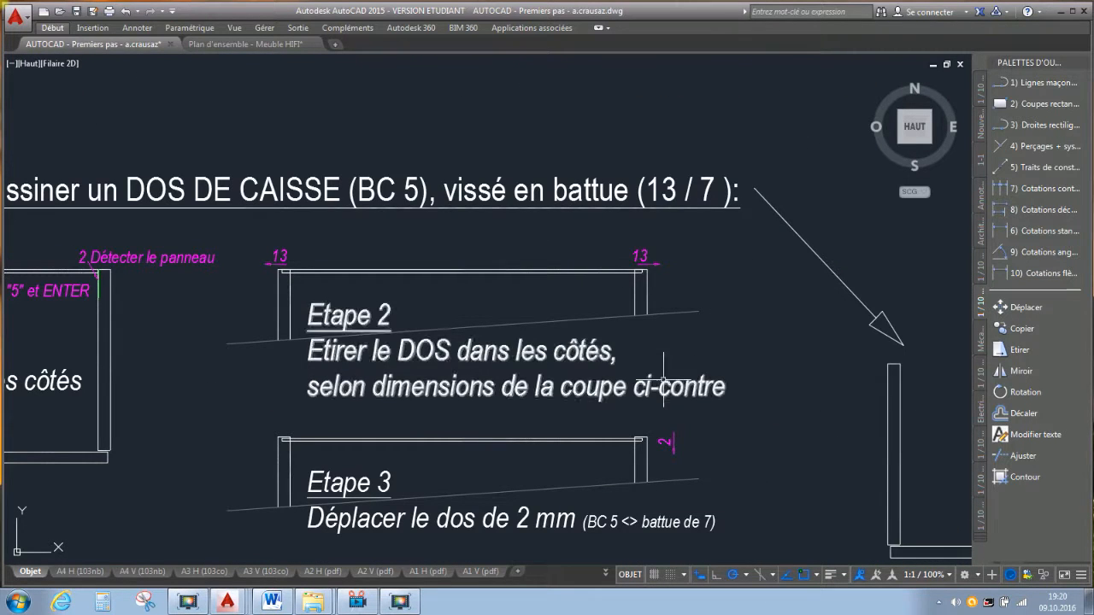
Step: Examine the 1x5 plan section of the rebate and the Etape 3 diagram for the back panel's dimensions and offset
middle_drag(665, 369, 14, 436)
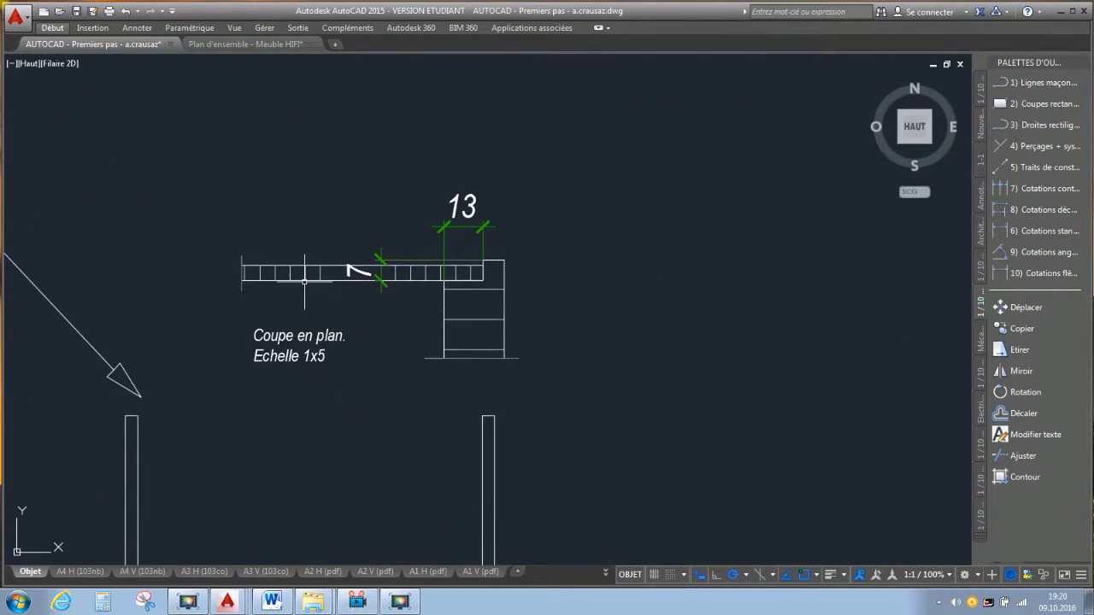
scroll(461, 268, up, 3)
scroll(422, 261, down, 4)
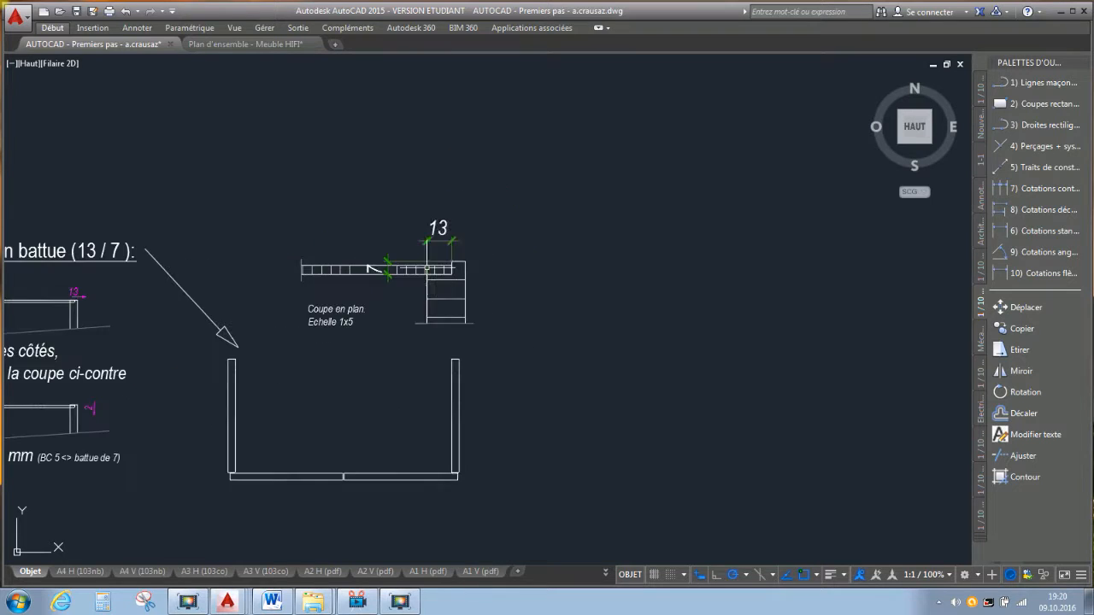
middle_drag(104, 342, 336, 338)
scroll(158, 400, up, 2)
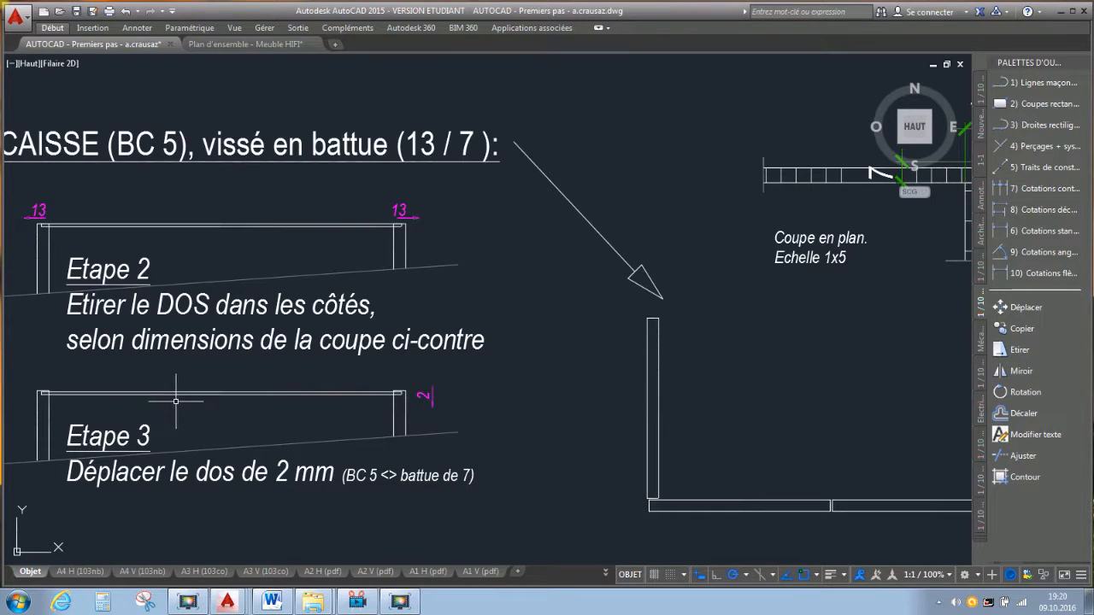
scroll(373, 397, up, 4)
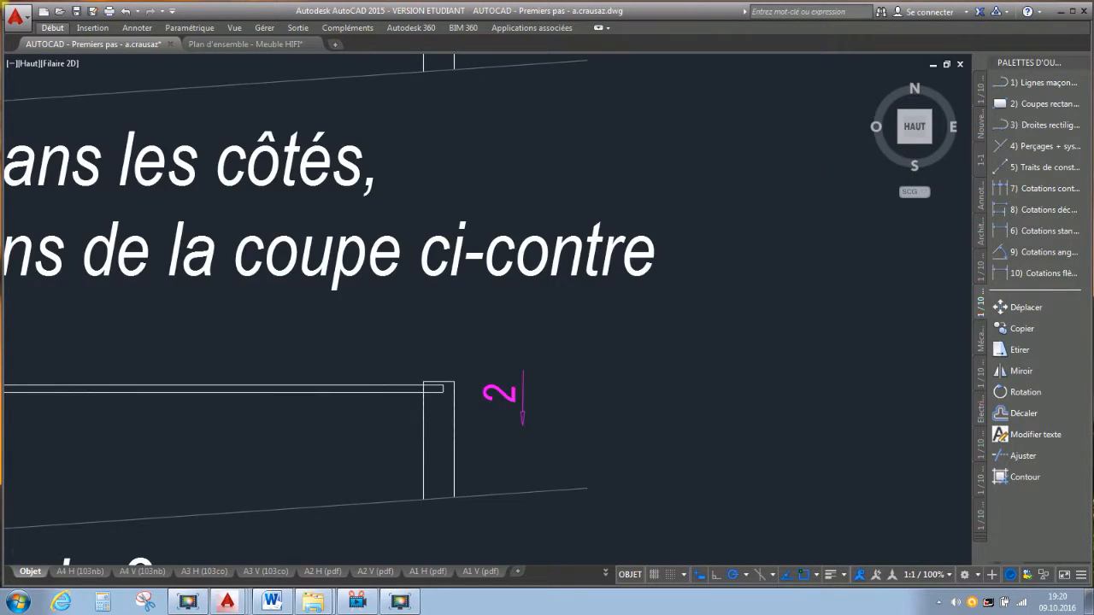
scroll(373, 381, up, 3)
click(374, 382)
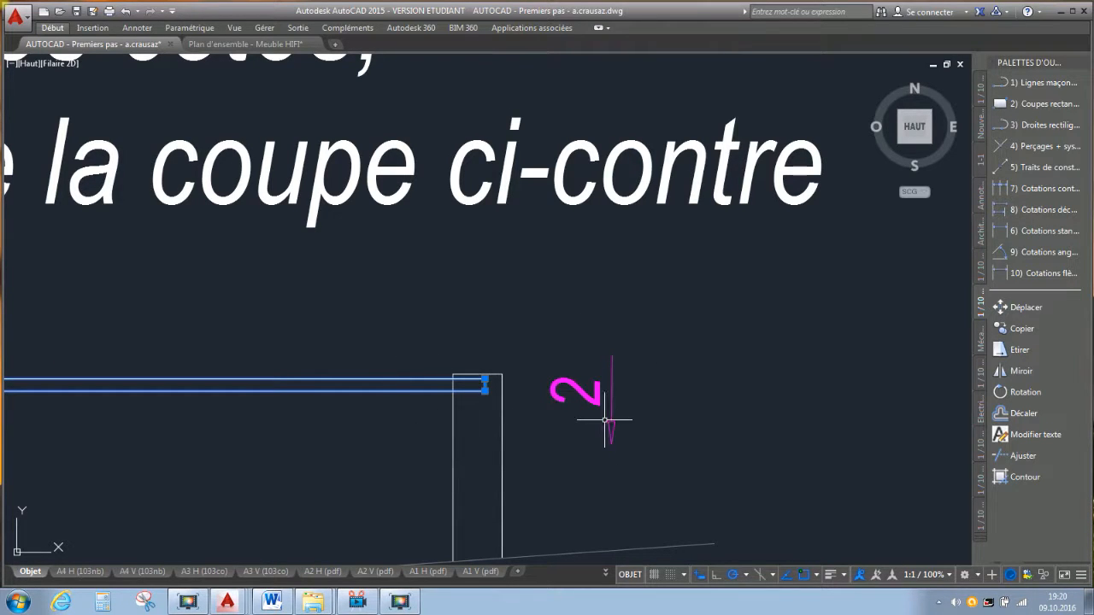
key(Escape)
scroll(595, 421, down, 8)
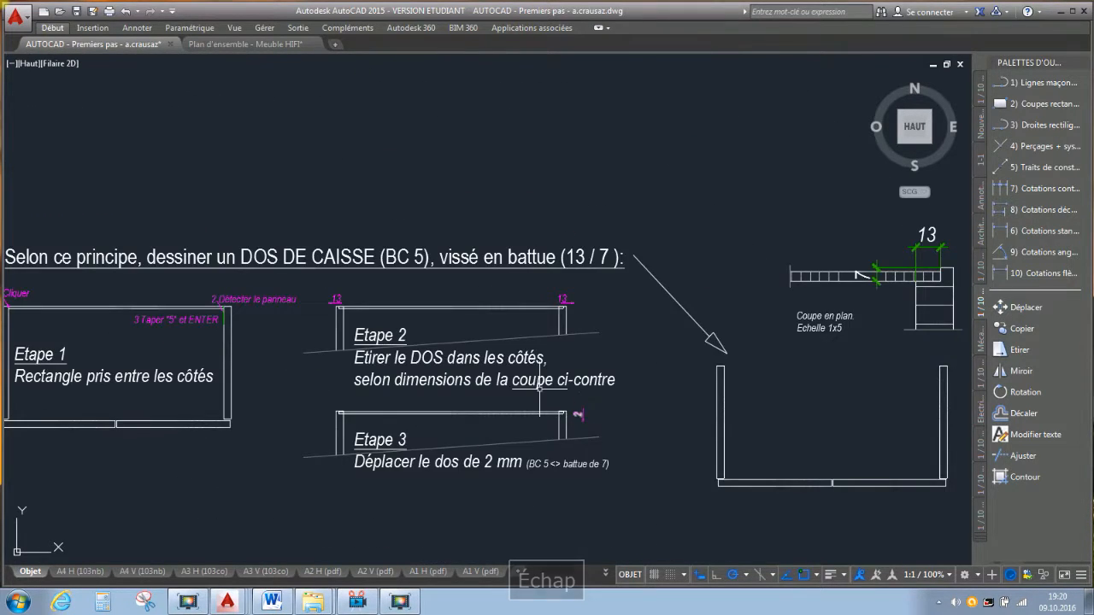
middle_drag(295, 256, 399, 267)
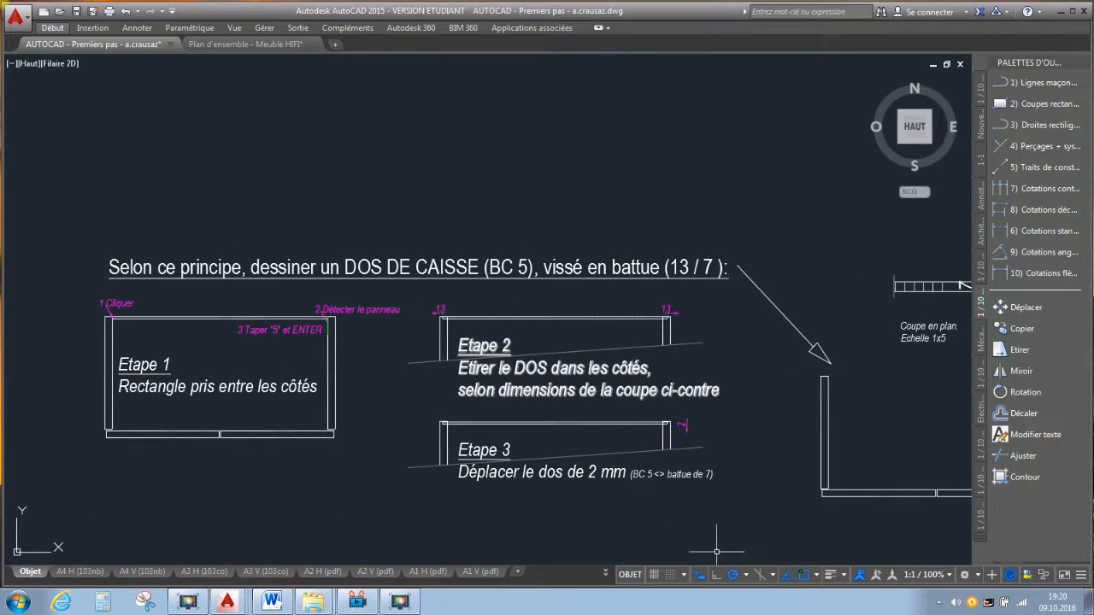
middle_drag(775, 399, 282, 342)
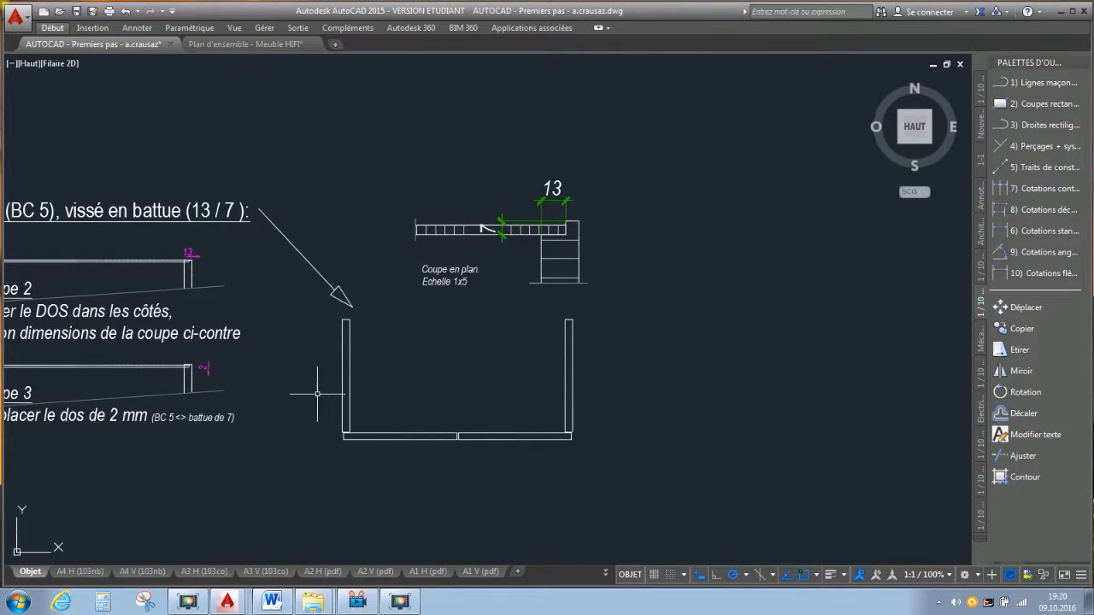
Step: Draw a 5 mm thick back-panel rectangle between the inner top corners of the two sides of the empty cabinet plan
click(1002, 104)
scroll(351, 311, up, 5)
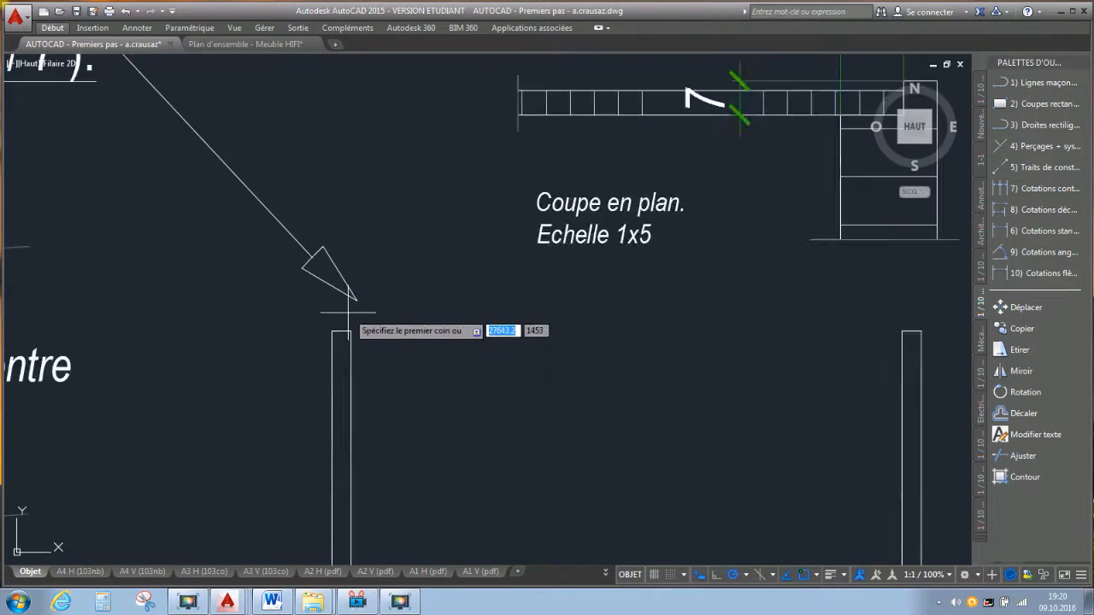
click(351, 343)
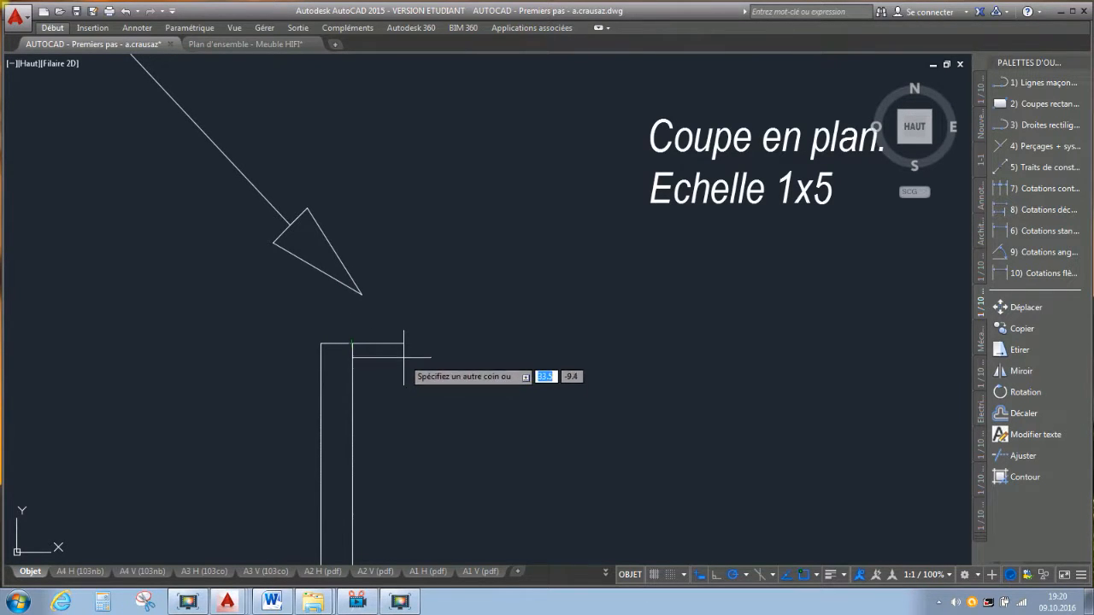
scroll(405, 361, down, 4)
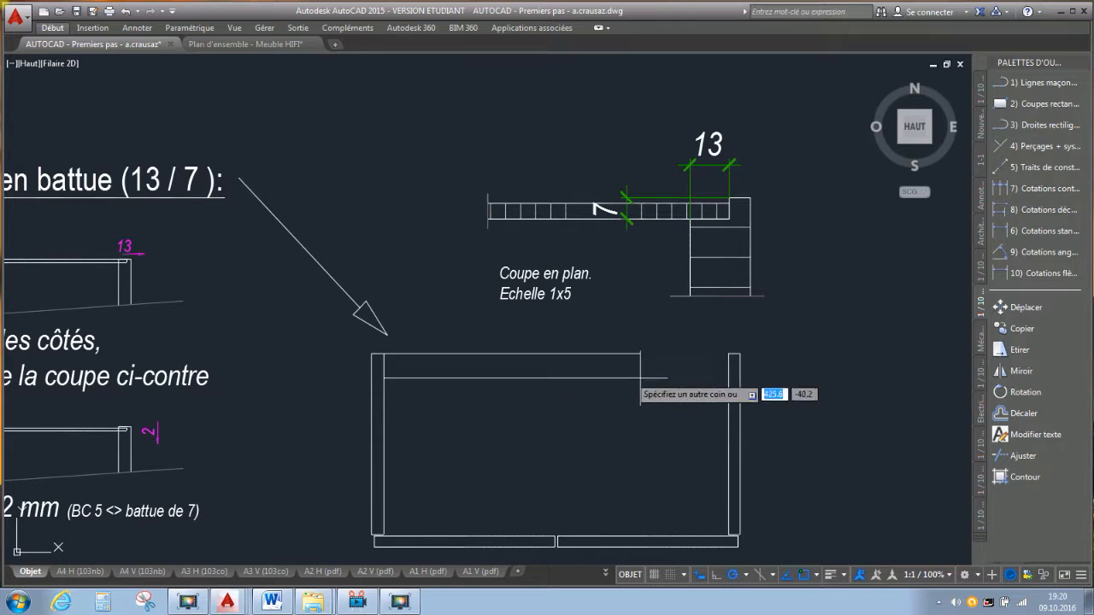
scroll(728, 386, up, 4)
middle_drag(733, 398, 499, 367)
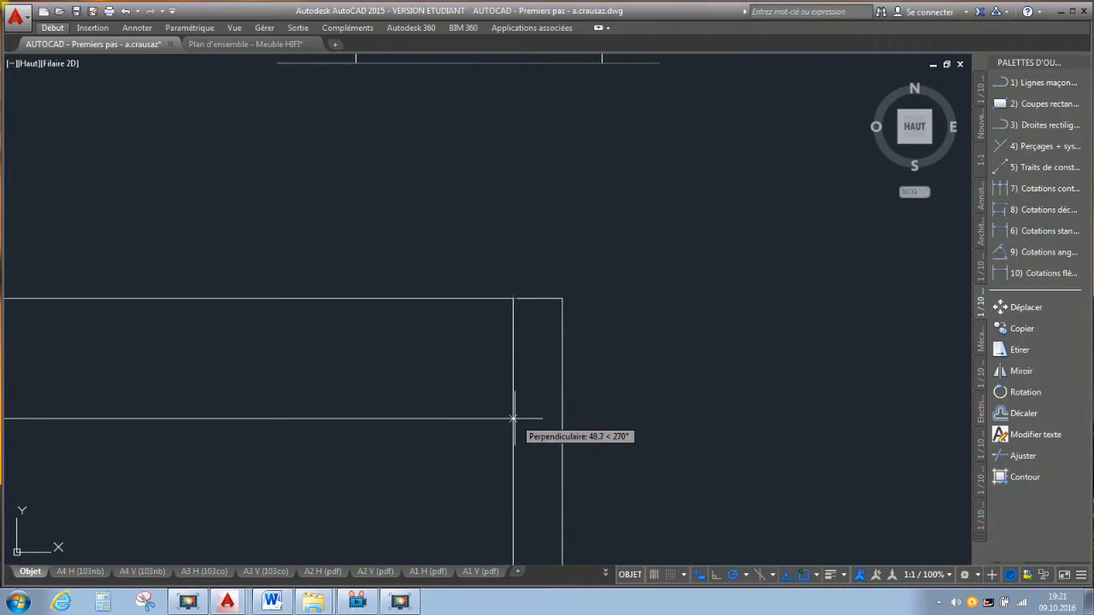
click(513, 298)
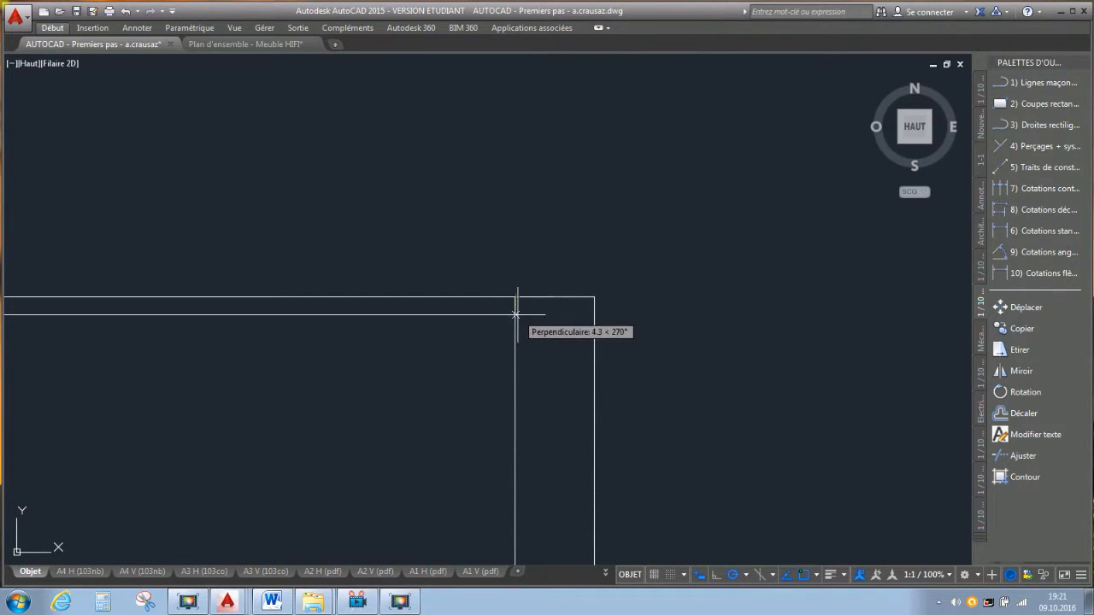
click(515, 361)
text(5)
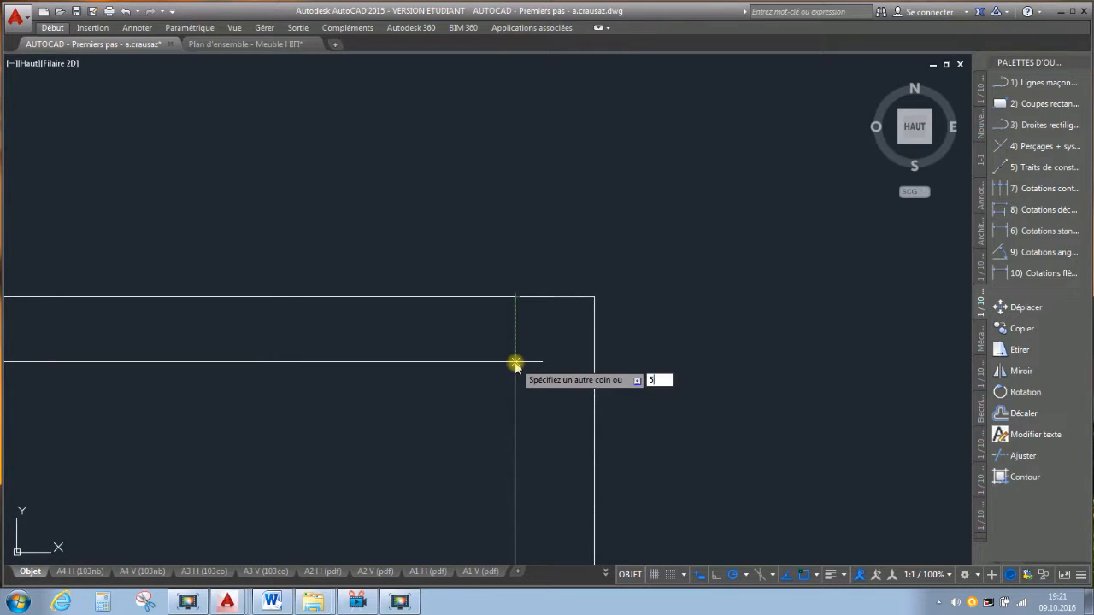
key(Return)
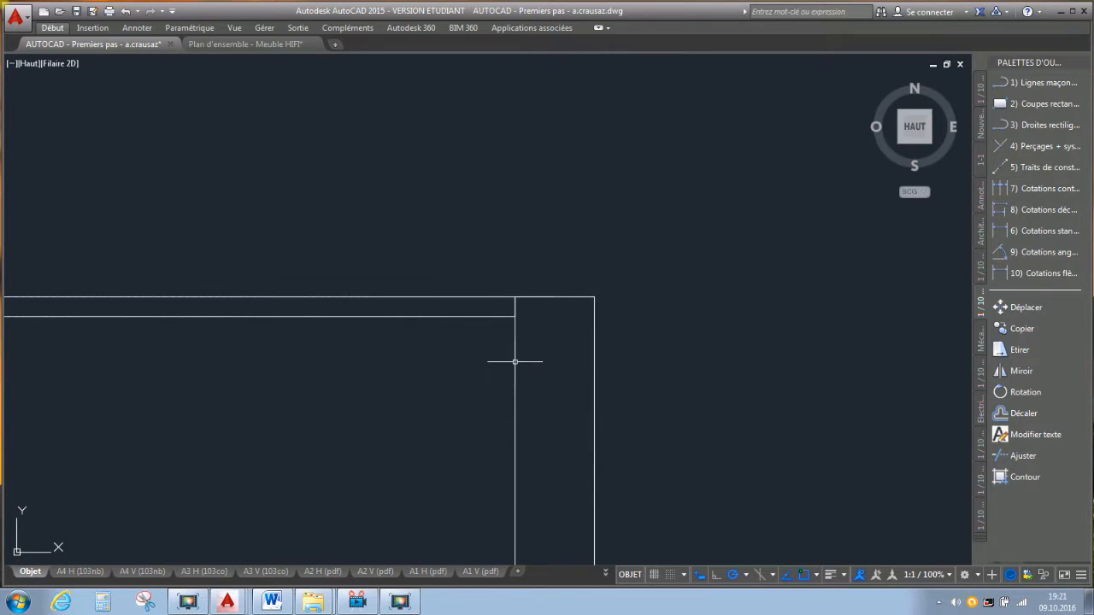
Step: Stretch the right end of the back-panel rectangle horizontally into the right side panel by its middle grip
click(503, 316)
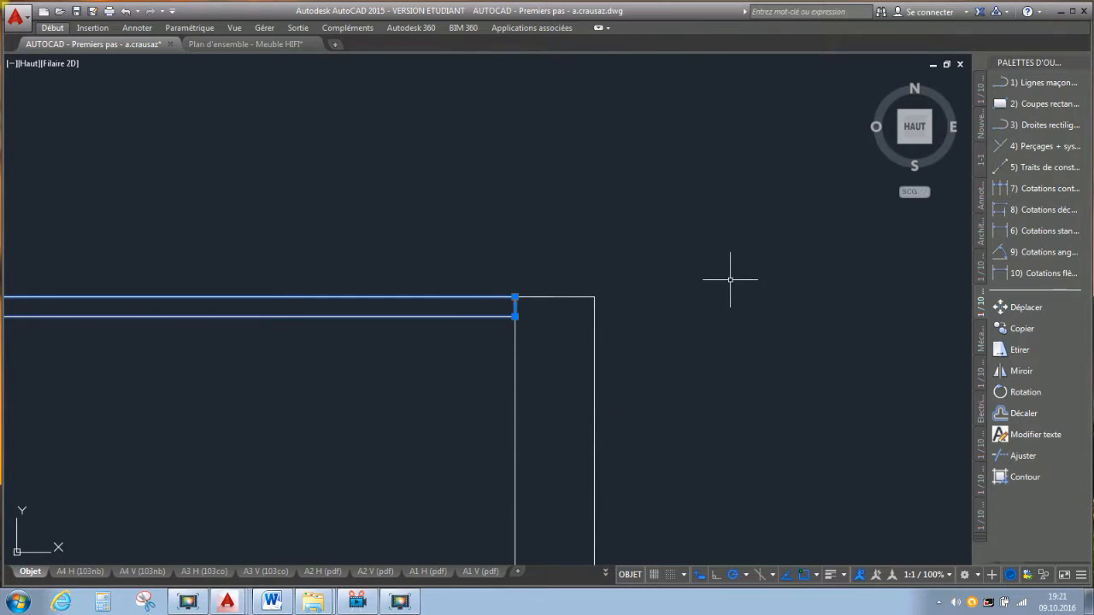
scroll(745, 265, down, 4)
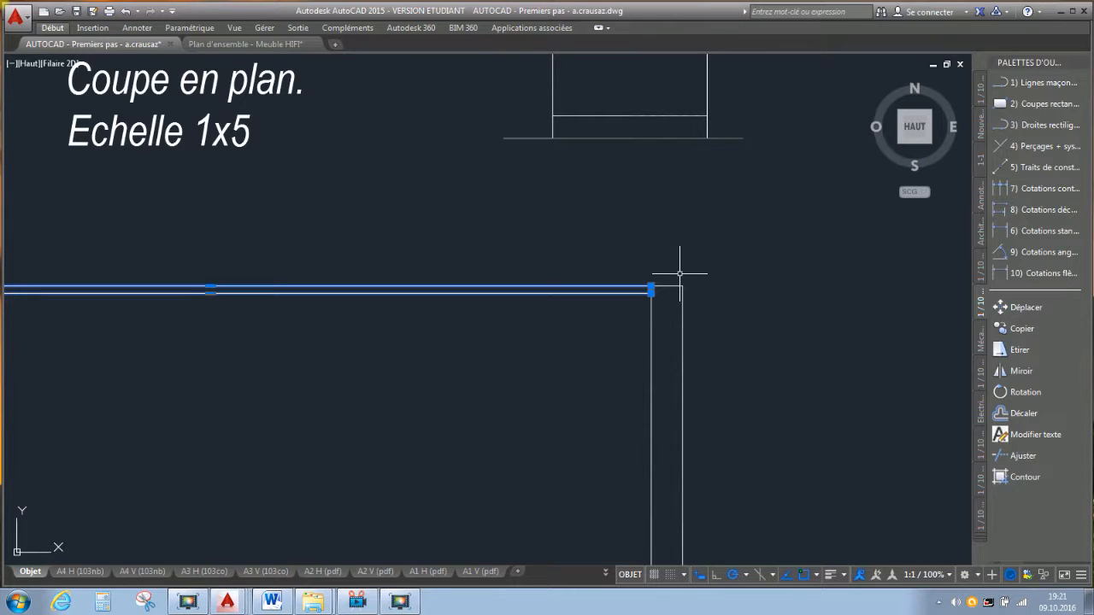
scroll(680, 254, up, 5)
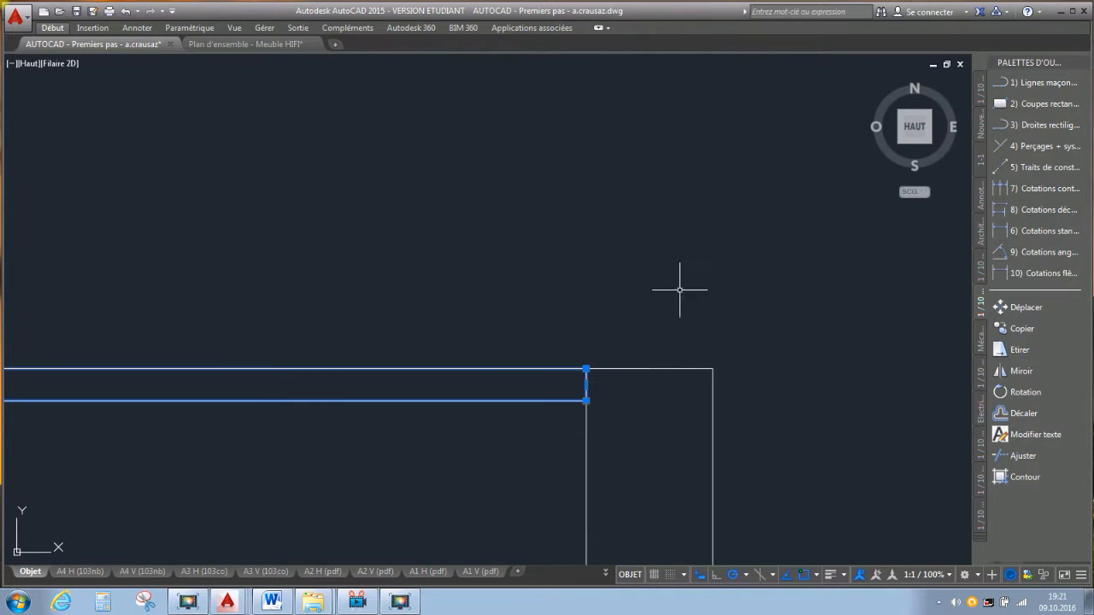
scroll(608, 391, up, 2)
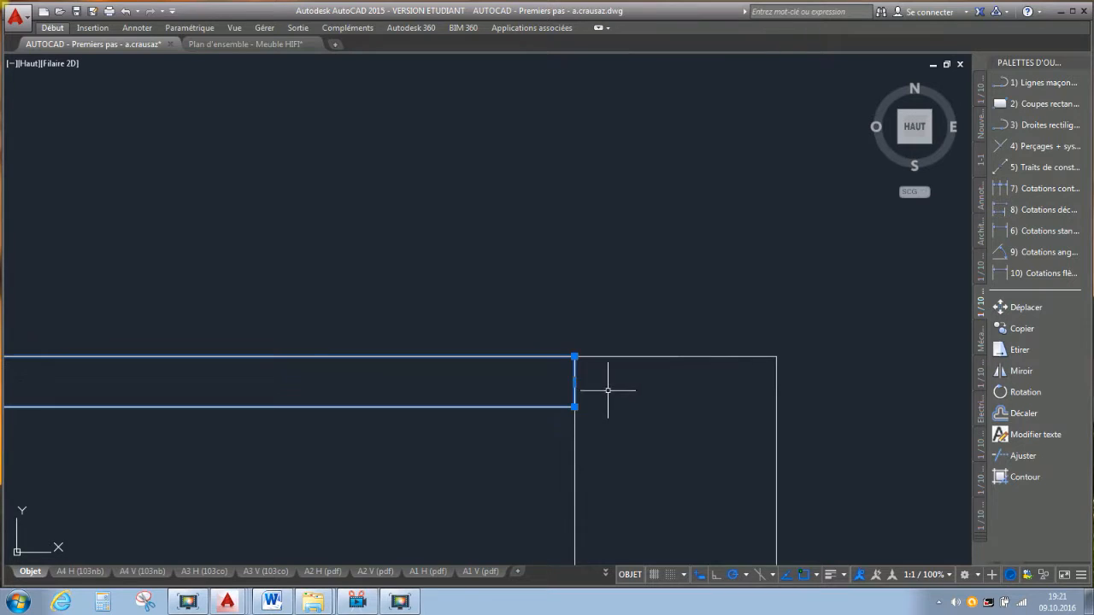
click(574, 381)
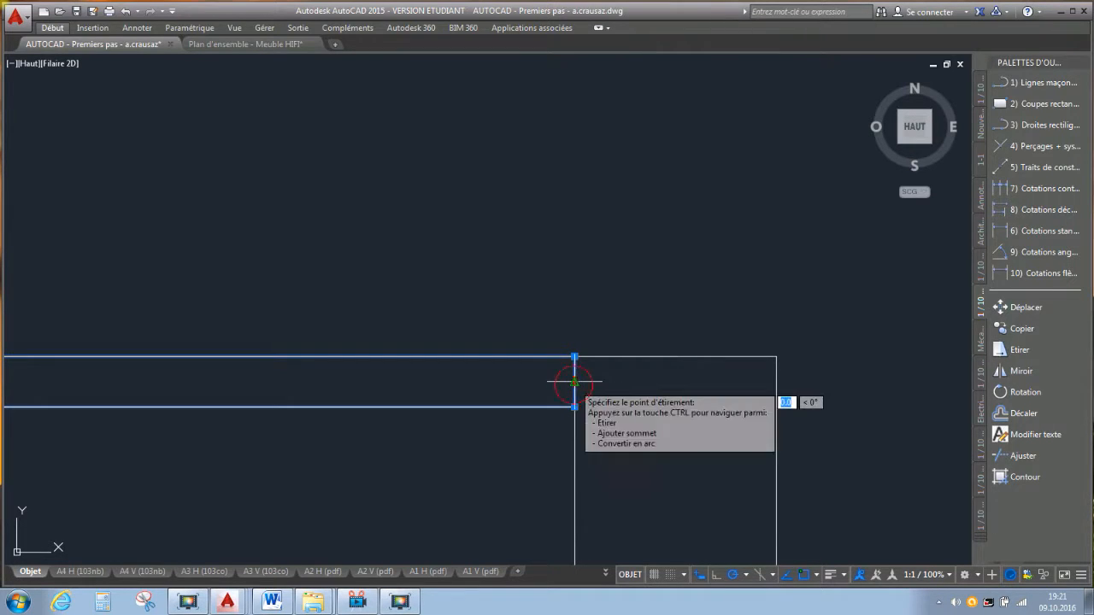
click(700, 381)
Step: Stretch the back-panel rectangle's left end 13 mm into the left side panel by its middle grip, and delete the rectangle
scroll(701, 381, down, 3)
scroll(427, 378, up, 3)
scroll(257, 350, up, 2)
middle_drag(240, 359, 361, 383)
click(362, 385)
text(13)
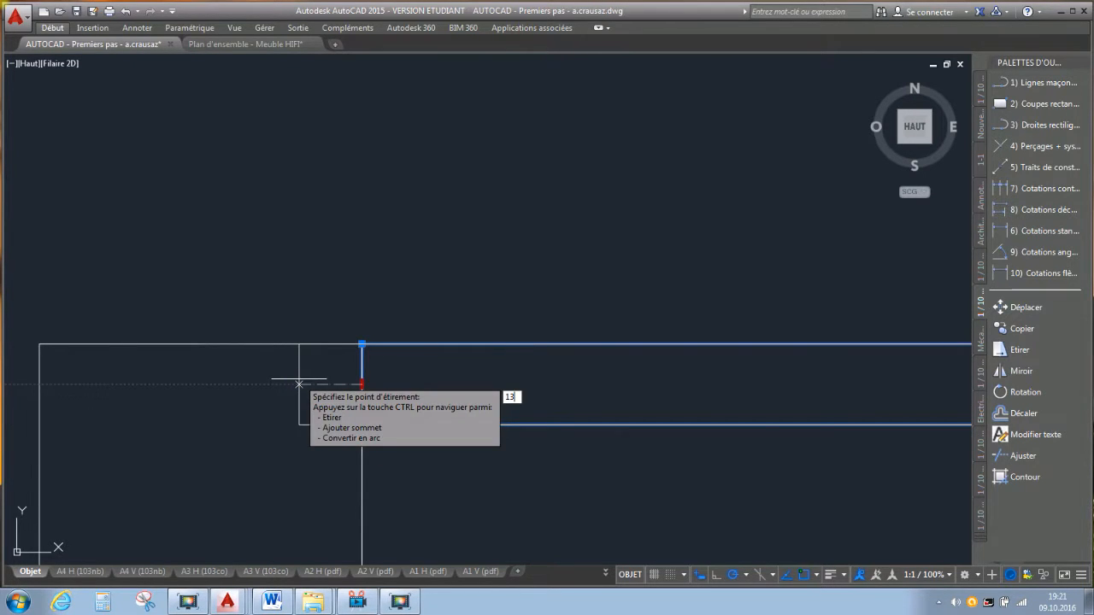
key(Return)
scroll(299, 376, down, 3)
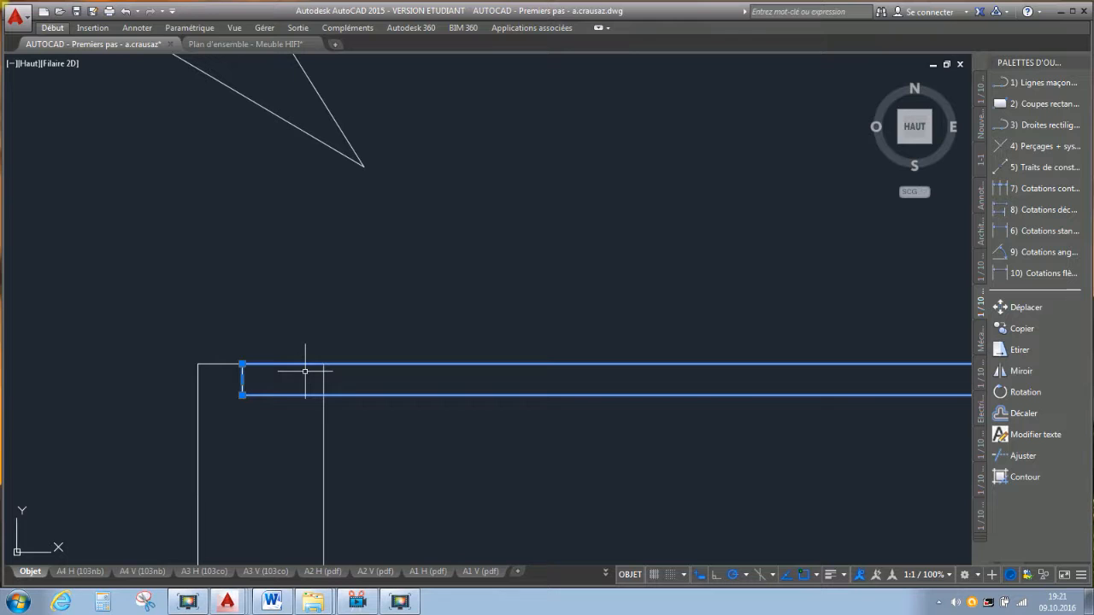
key(Delete)
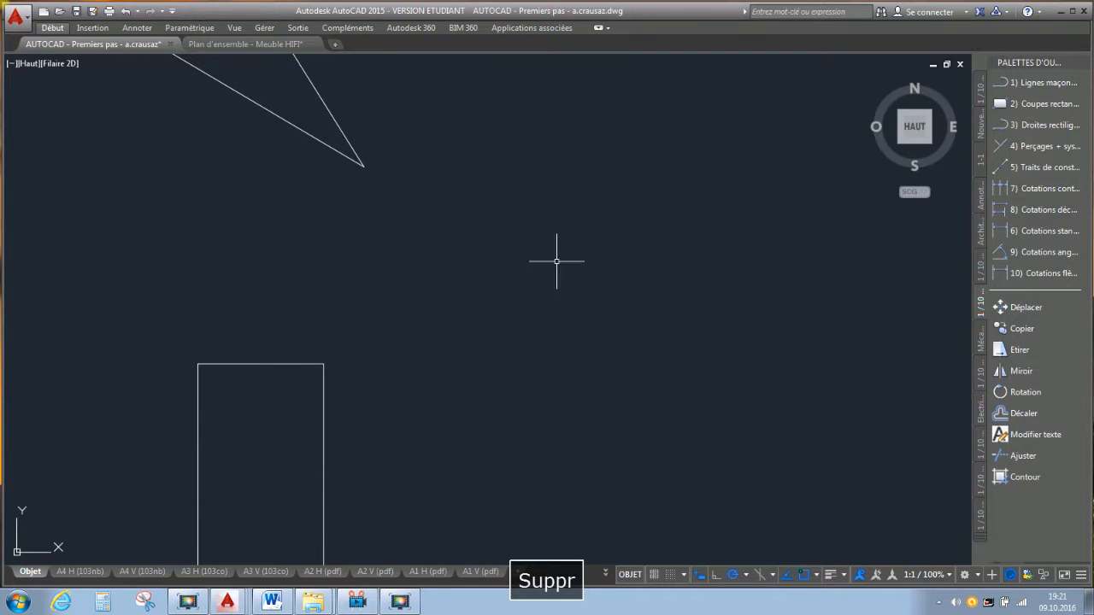
Step: Draw a 5 mm thick back-panel rectangle from 13 mm inside the left side panel to the right side panel's inner top corner
click(998, 104)
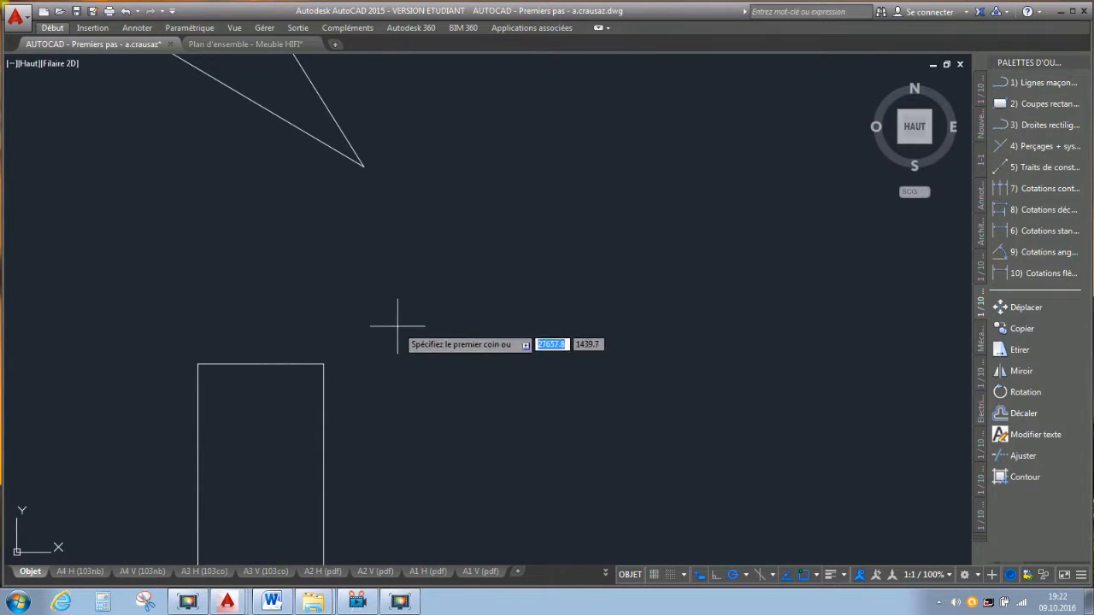
click(328, 364)
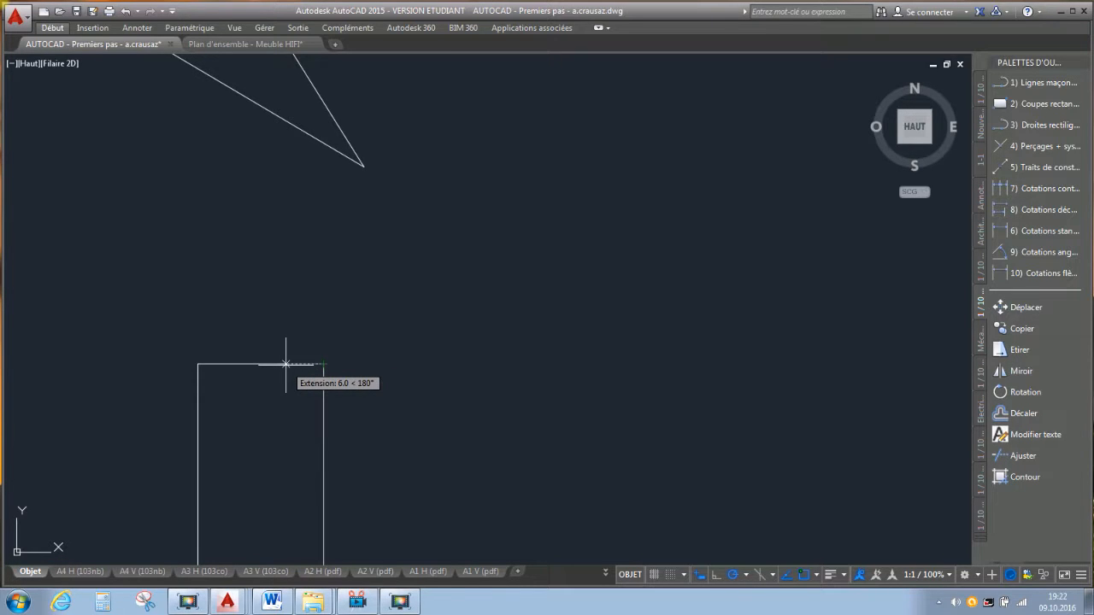
text(1)
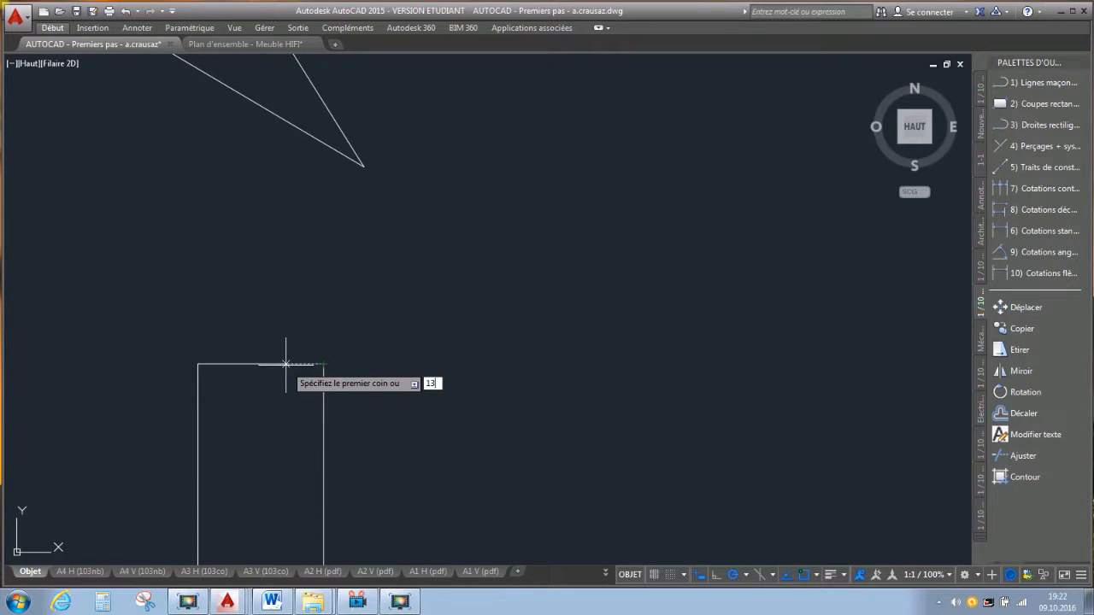
text(3)
key(Return)
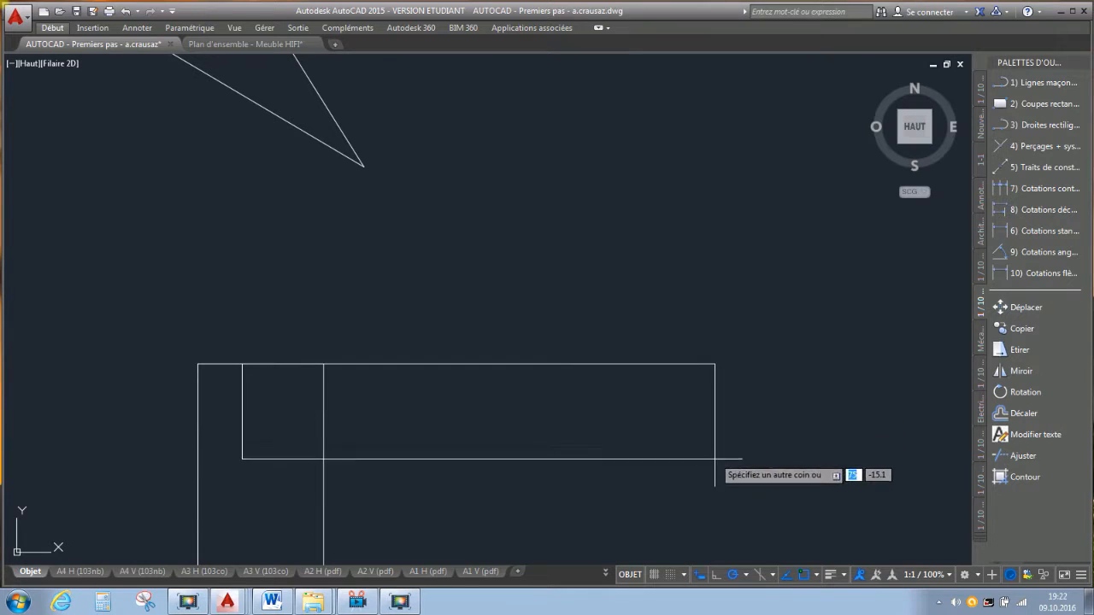
middle_drag(686, 433, 592, 379)
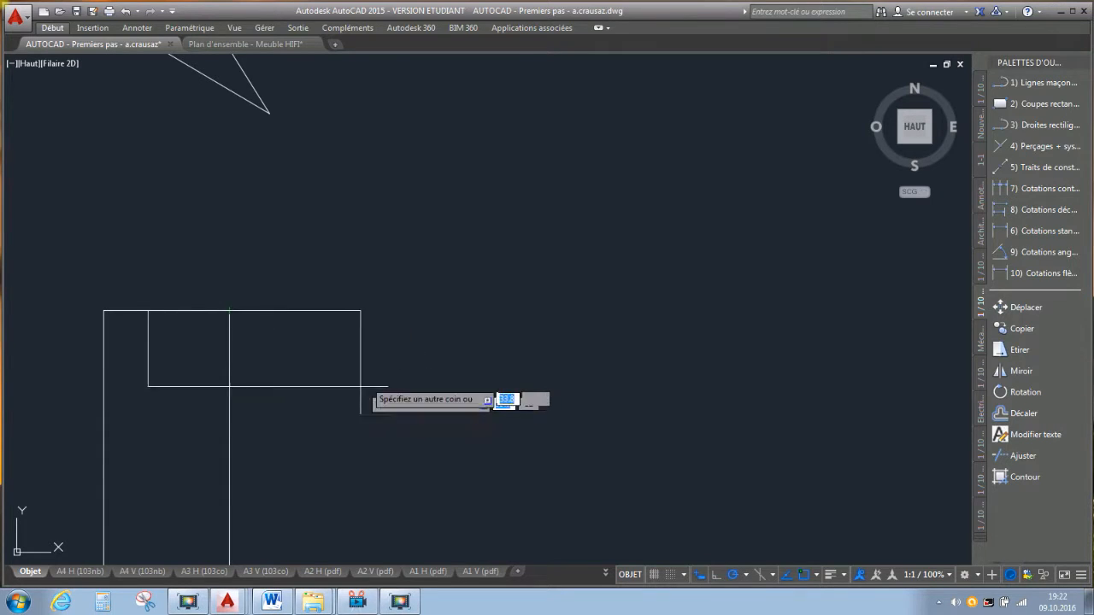
scroll(373, 368, down, 4)
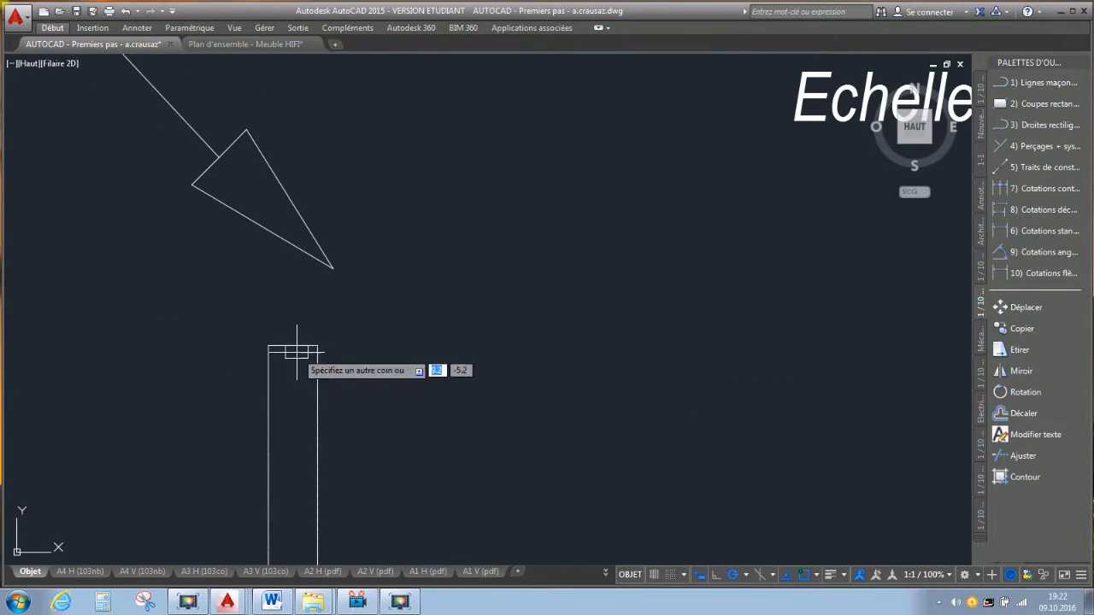
scroll(504, 377, down, 2)
scroll(696, 382, down, 2)
mouse_move(713, 381)
middle_down()
mouse_move(589, 347)
mouse_move(342, 318)
middle_up()
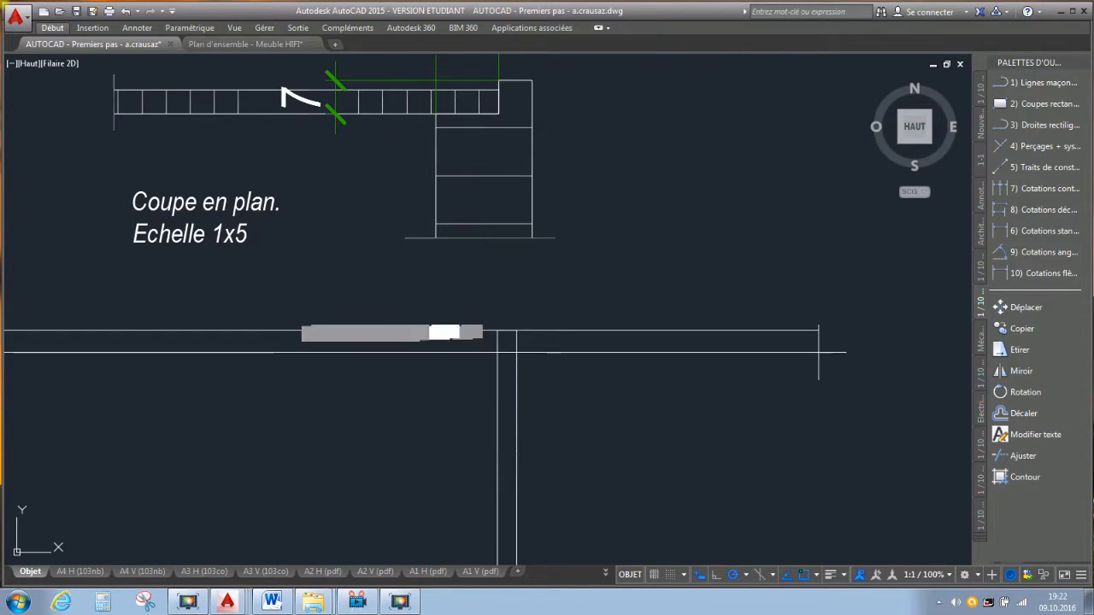
scroll(498, 325, up, 3)
click(487, 317)
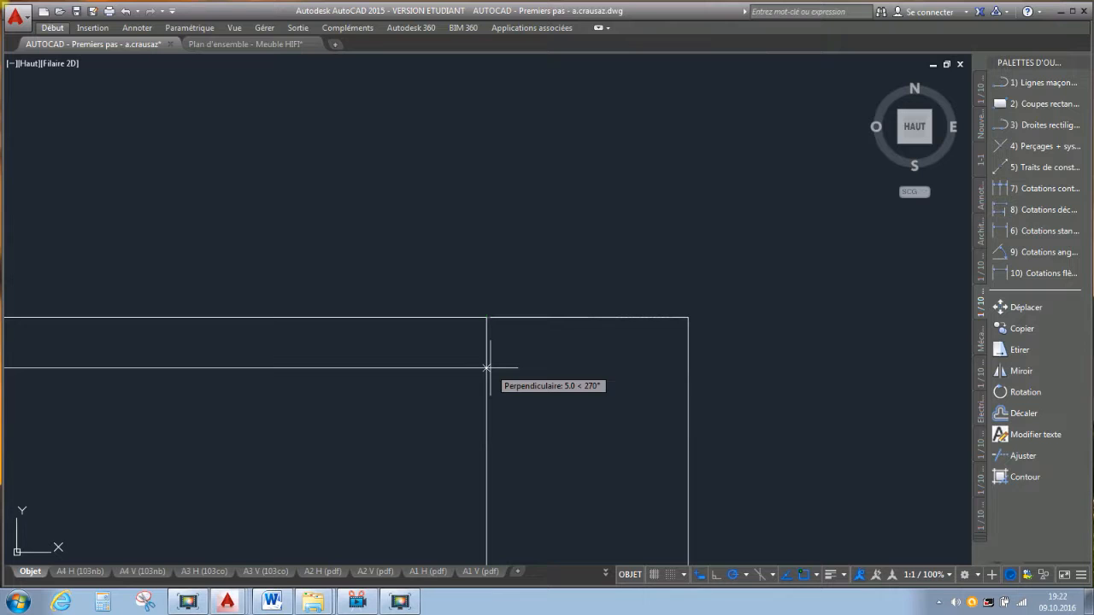
text(5)
key(Return)
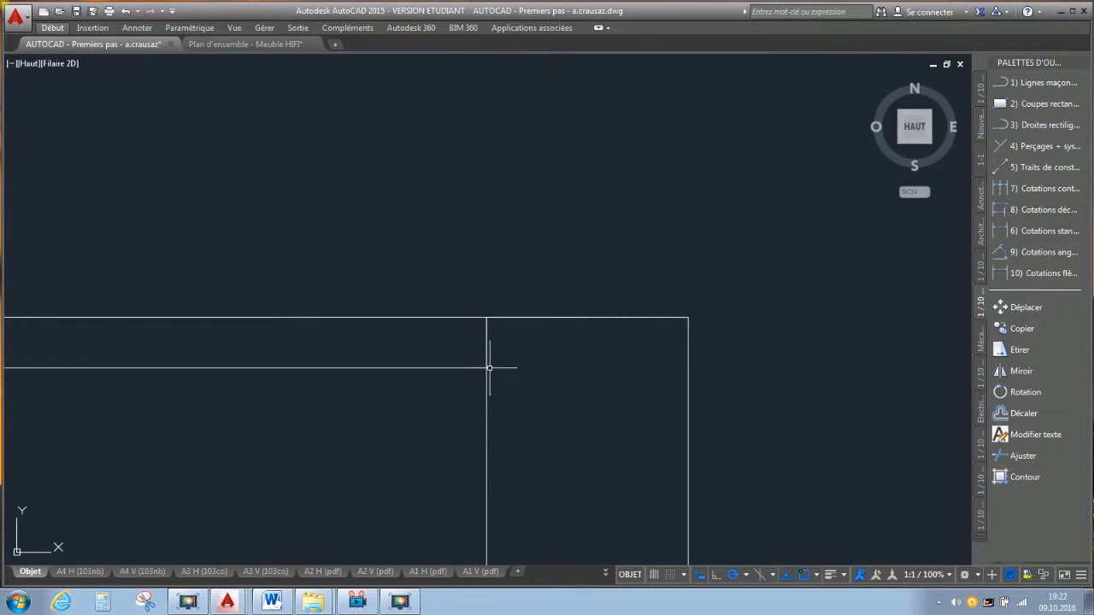
Step: Stretch the back-panel rectangle's right end 13 mm horizontally into the right side panel by its middle grip
click(472, 367)
click(486, 343)
text(13)
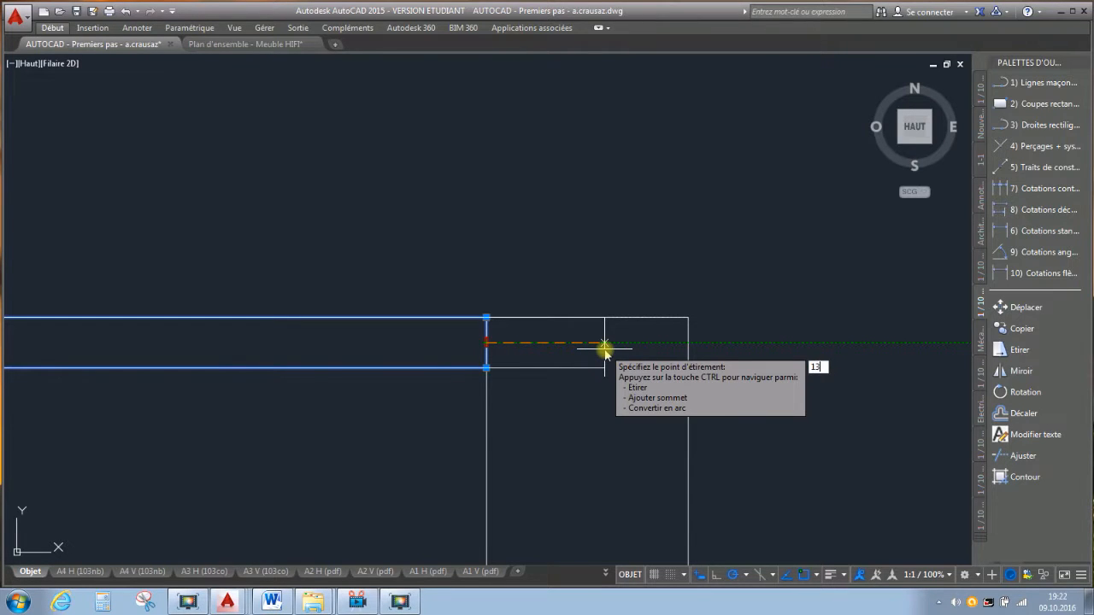
key(Return)
scroll(612, 340, down, 6)
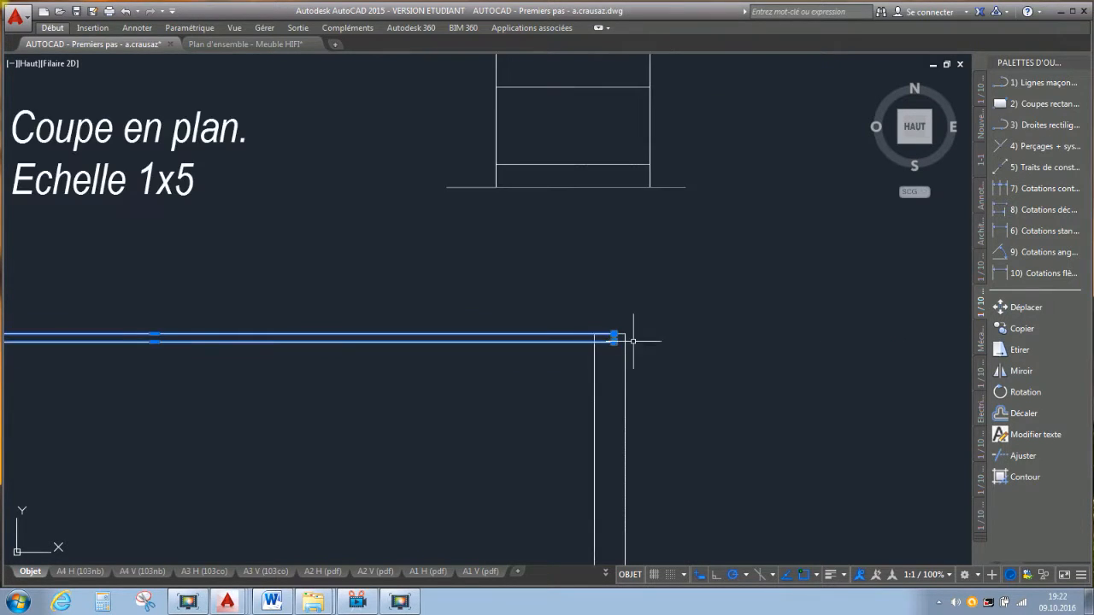
scroll(360, 339, up, 5)
scroll(317, 448, down, 4)
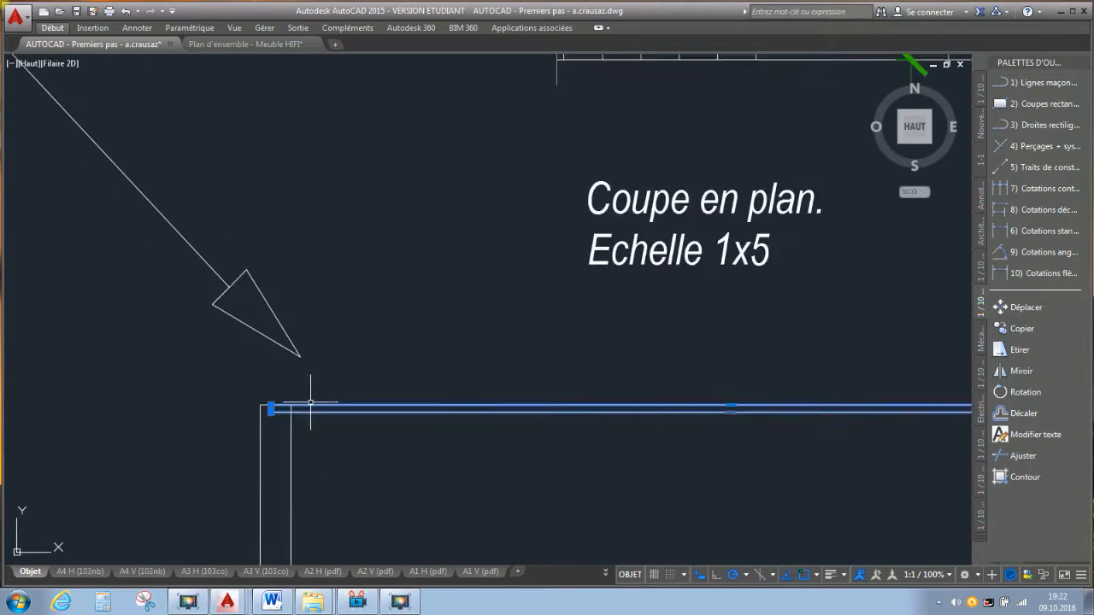
click(1029, 272)
click(578, 398)
click(580, 401)
key(Escape)
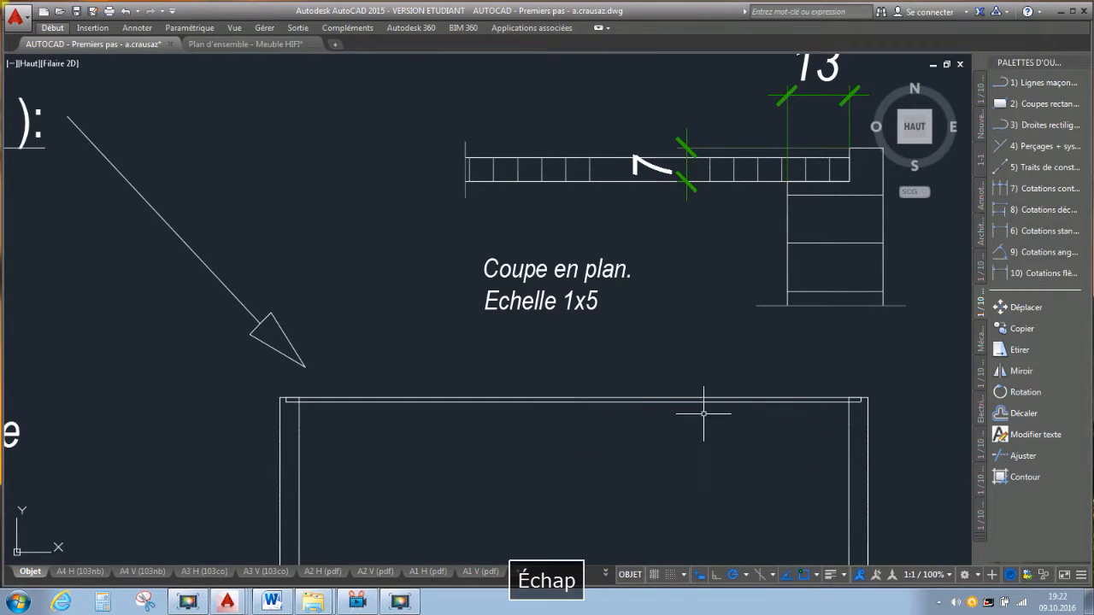
Step: Move the back-panel rectangle 2 mm straight down between the side panels
click(747, 399)
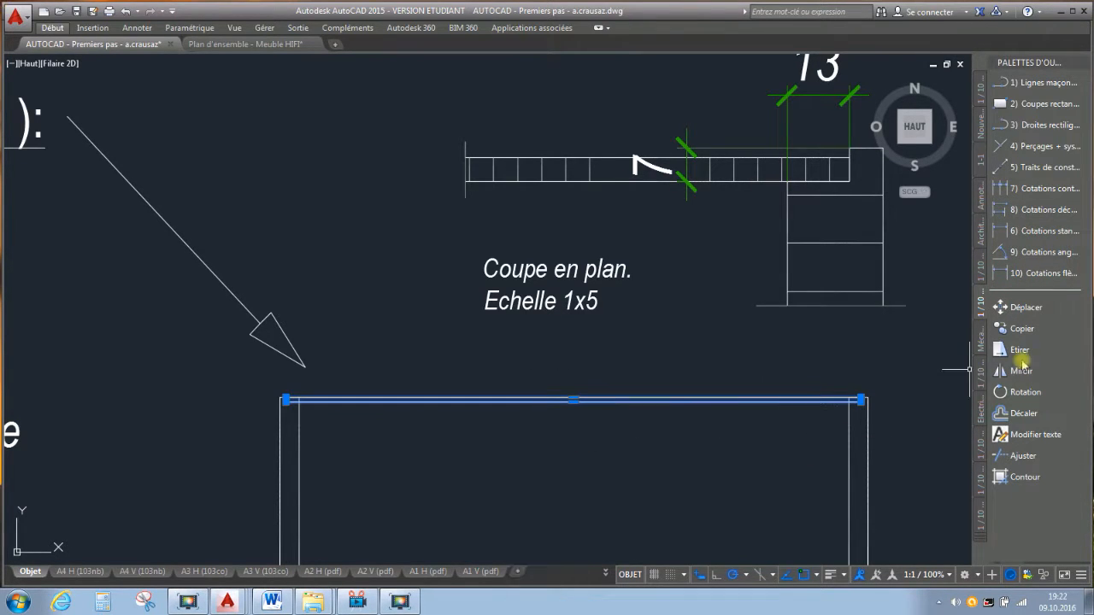
click(998, 310)
click(574, 450)
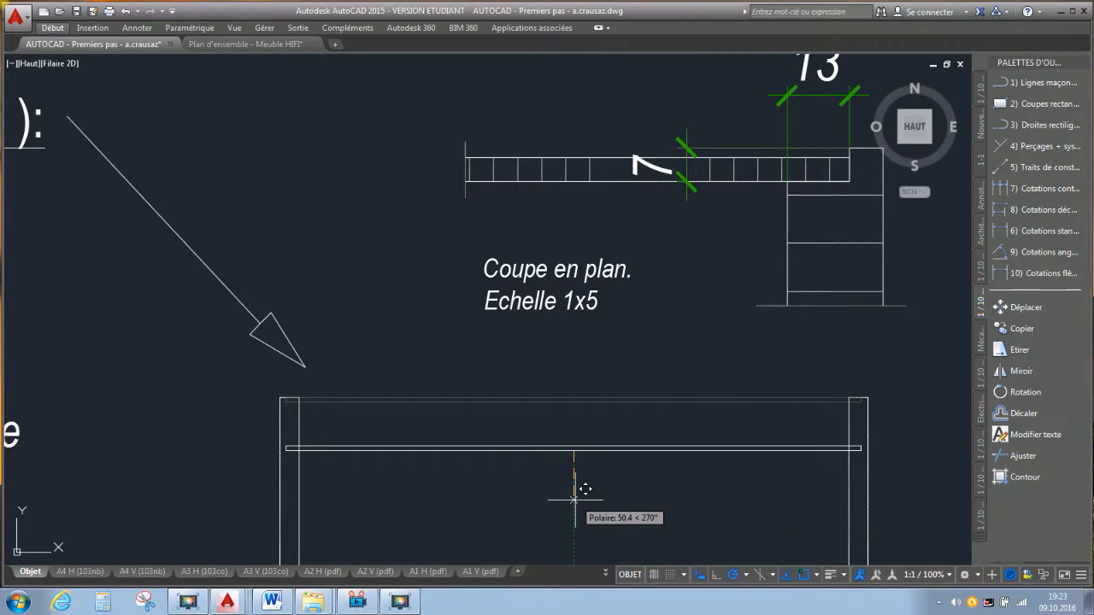
text(2)
key(Return)
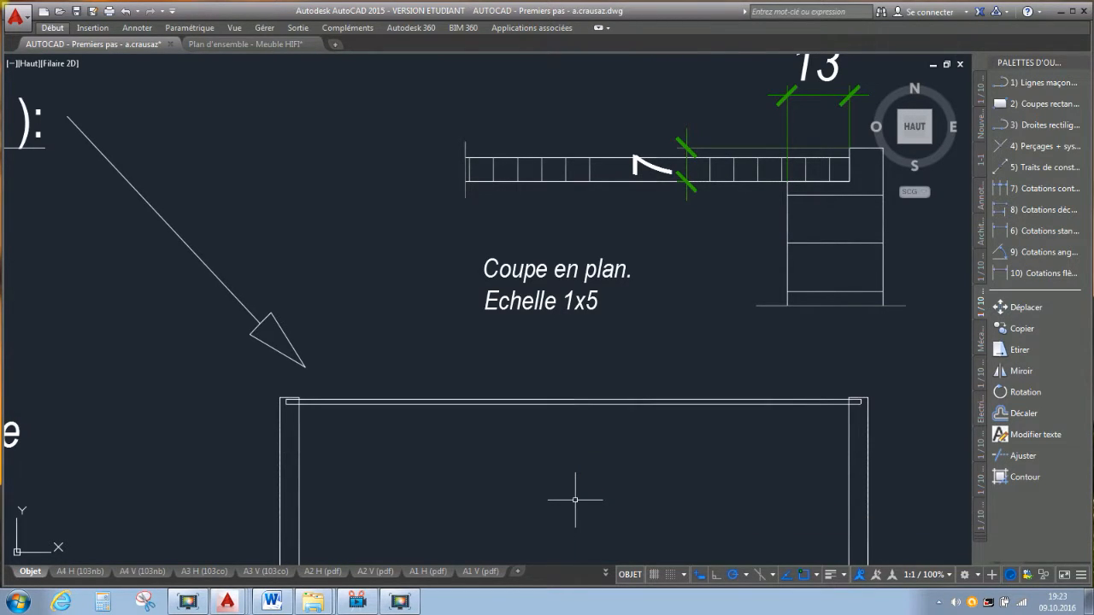
scroll(860, 396, up, 3)
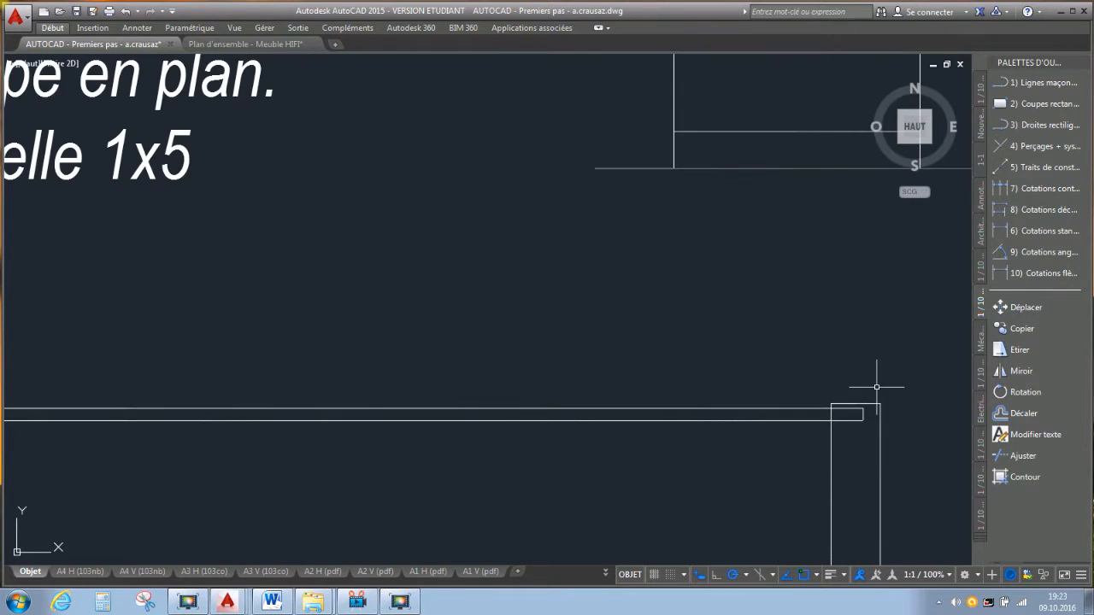
middle_drag(869, 454, 723, 373)
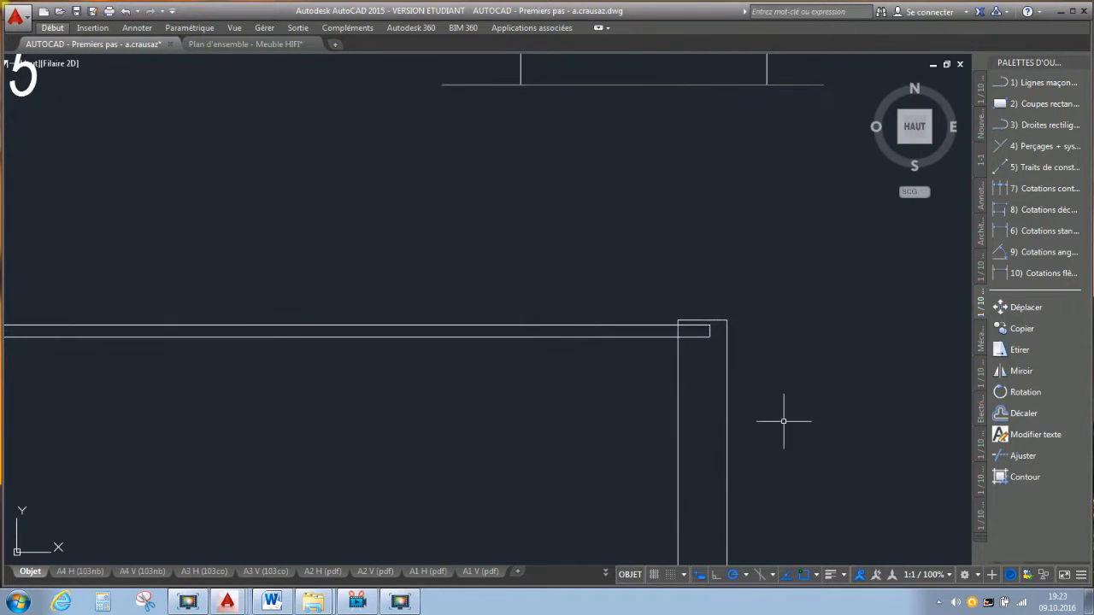
scroll(694, 325, up, 5)
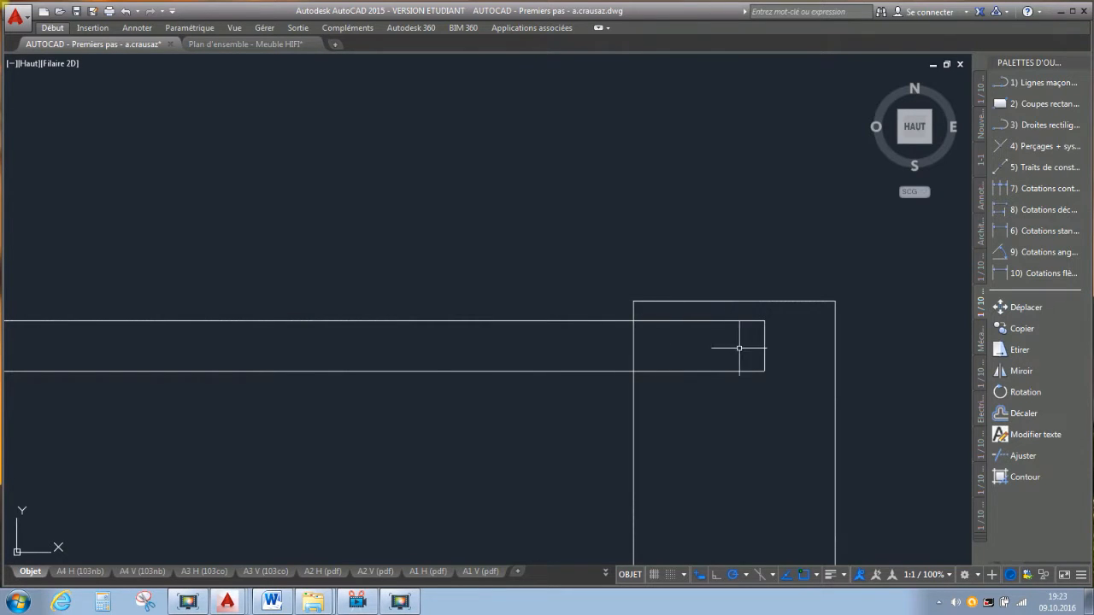
scroll(738, 348, down, 5)
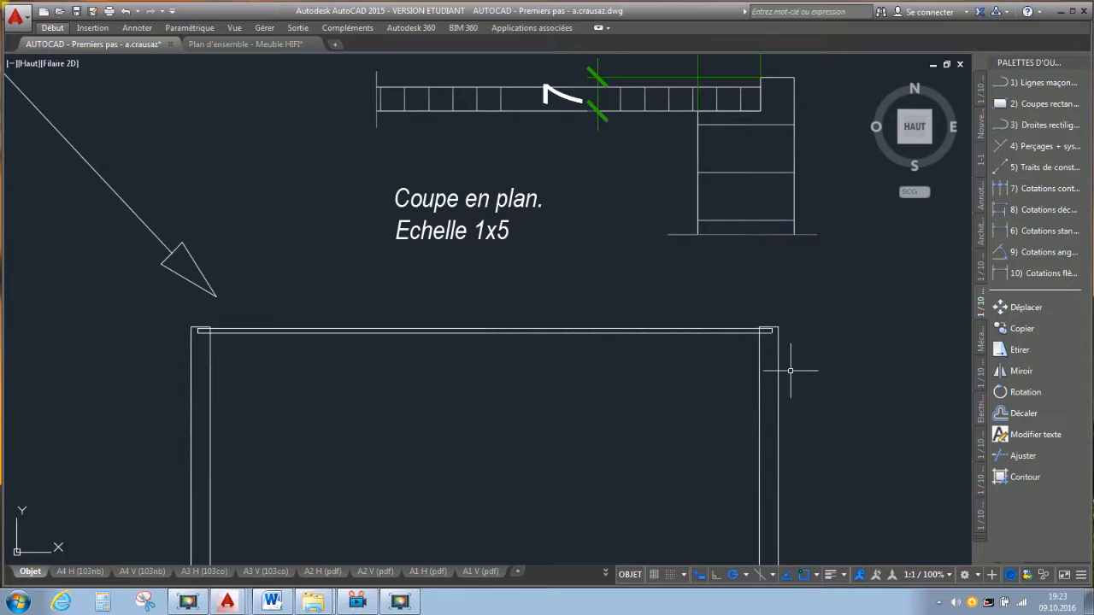
Step: Add a standard dimension for the back panel's overall length between its two ends, placed above the cabinet plan
scroll(790, 370, up, 4)
scroll(732, 284, down, 2)
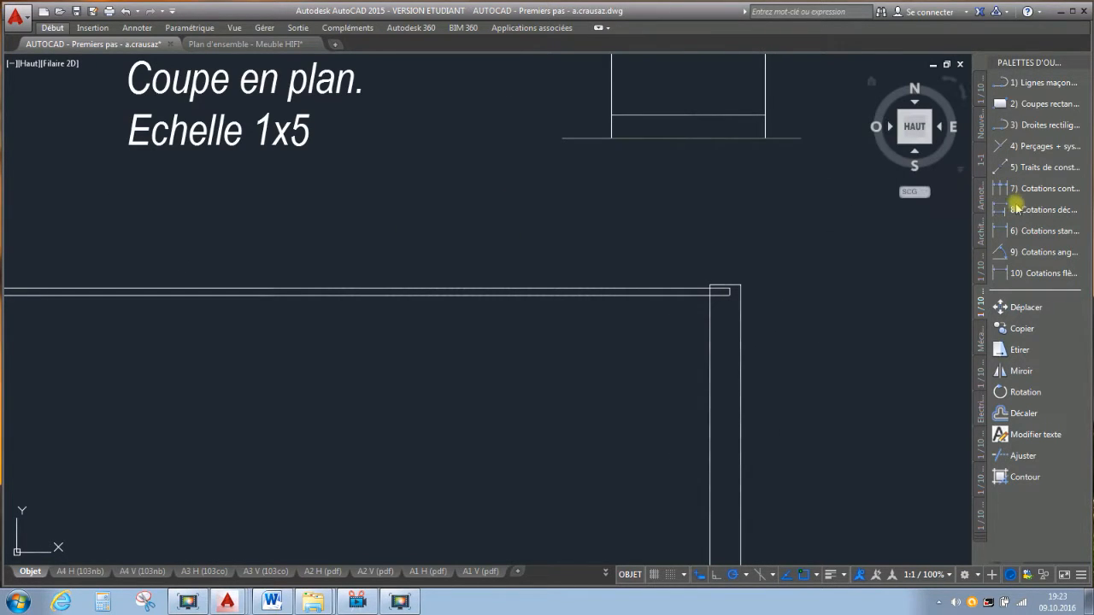
click(1035, 231)
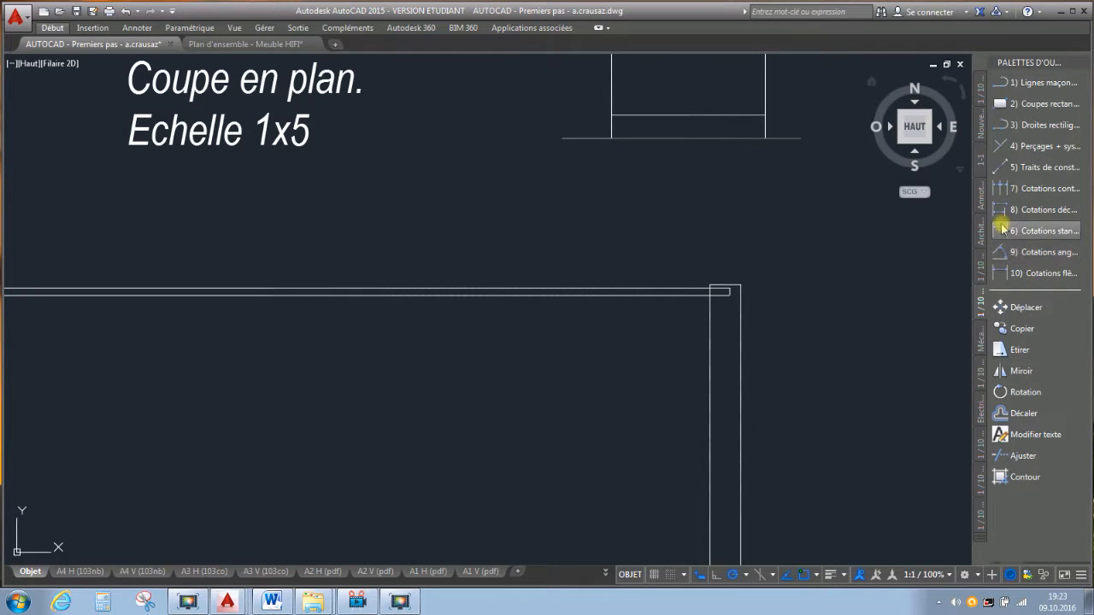
click(735, 292)
scroll(910, 309, down, 2)
scroll(909, 310, down, 2)
scroll(497, 304, up, 8)
click(423, 342)
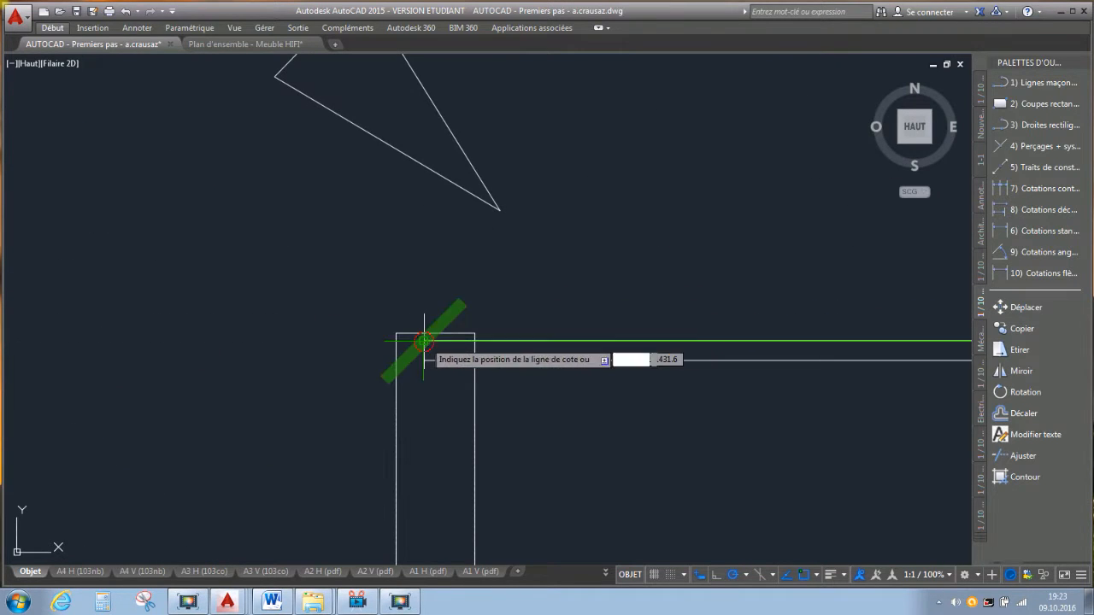
scroll(550, 311, down, 6)
click(722, 286)
Step: Move the cabinet plan and its dimension straight down by about 125 mm, clear of the 1x5 section
middle_drag(739, 304, 700, 369)
click(700, 367)
scroll(808, 409, down, 3)
click(818, 476)
click(647, 369)
click(999, 316)
click(897, 376)
click(890, 413)
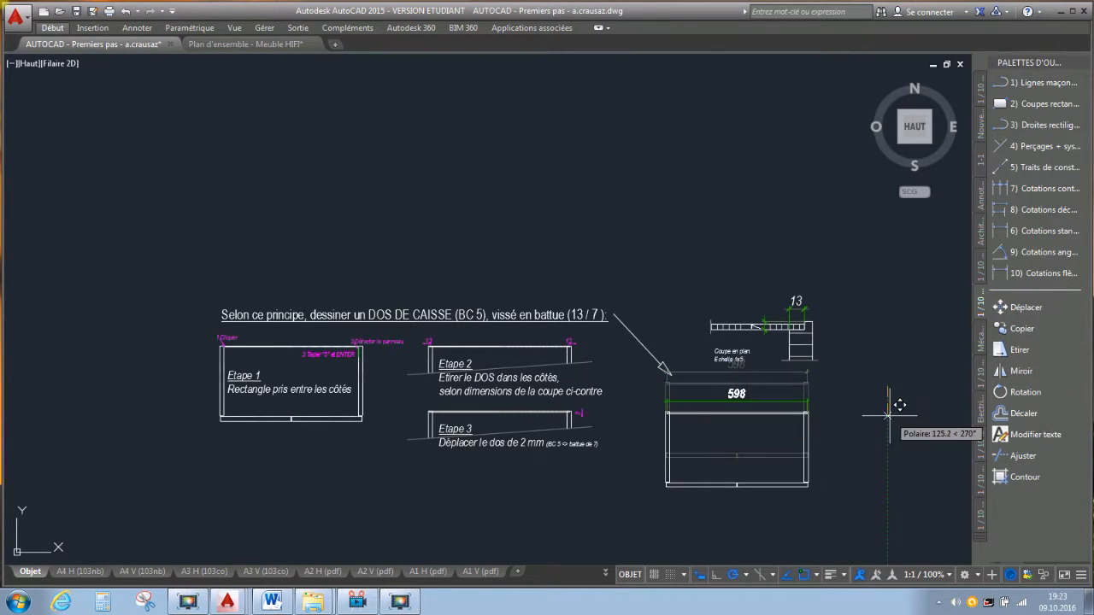
Step: Examine the 1x5 plan section and compare it with the back panel's seating in the dimensioned cabinet plan
click(827, 331)
scroll(824, 327, up, 2)
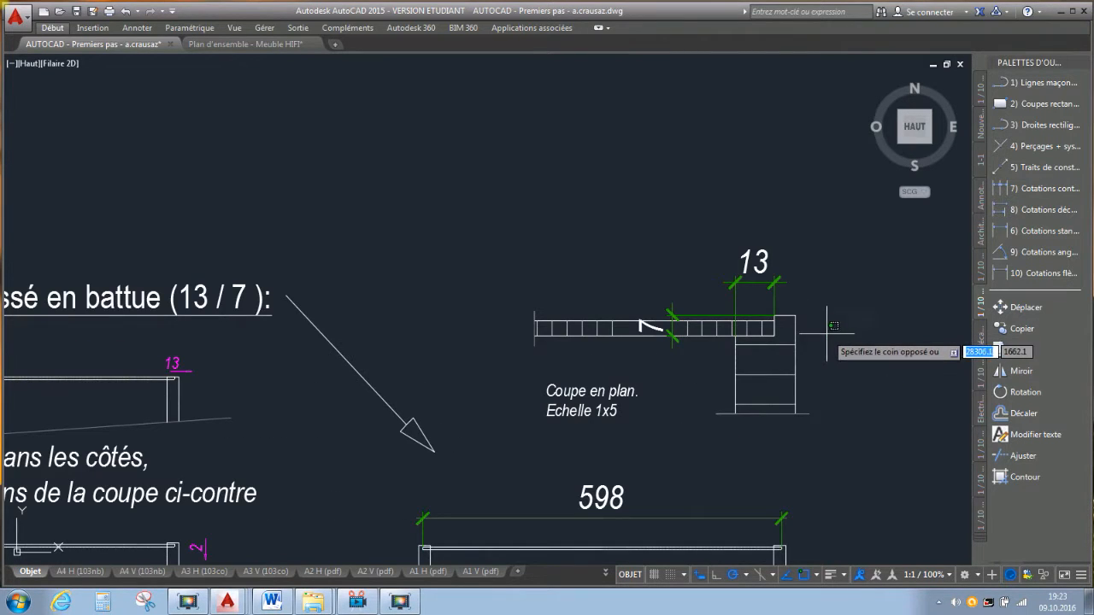
key(Escape)
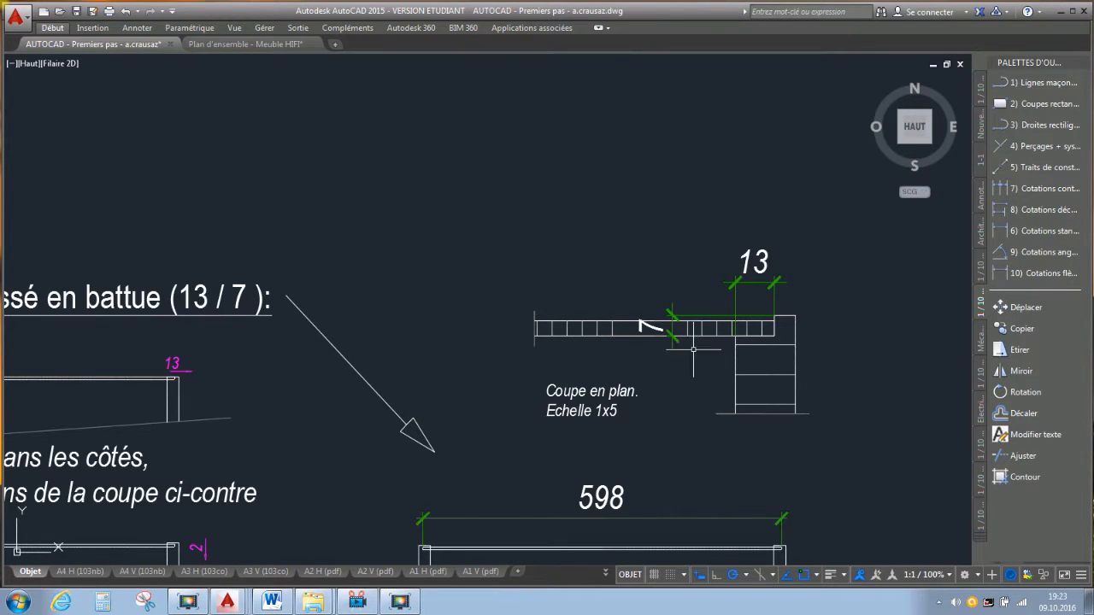
middle_drag(753, 392, 776, 218)
scroll(786, 376, down, 3)
middle_drag(786, 376, 649, 334)
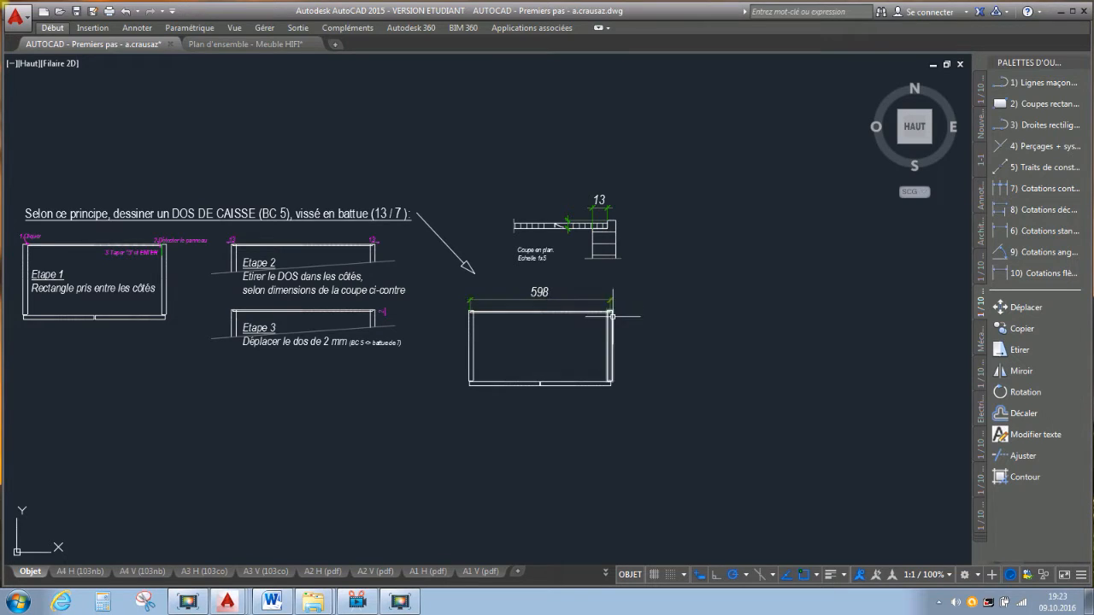
scroll(611, 312, up, 4)
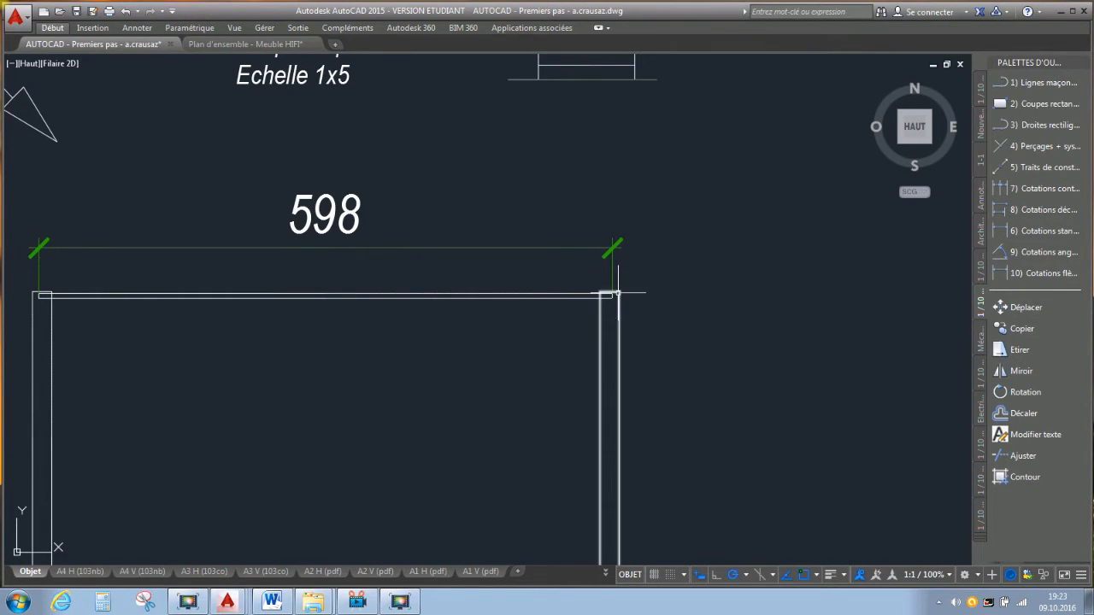
scroll(617, 292, down, 3)
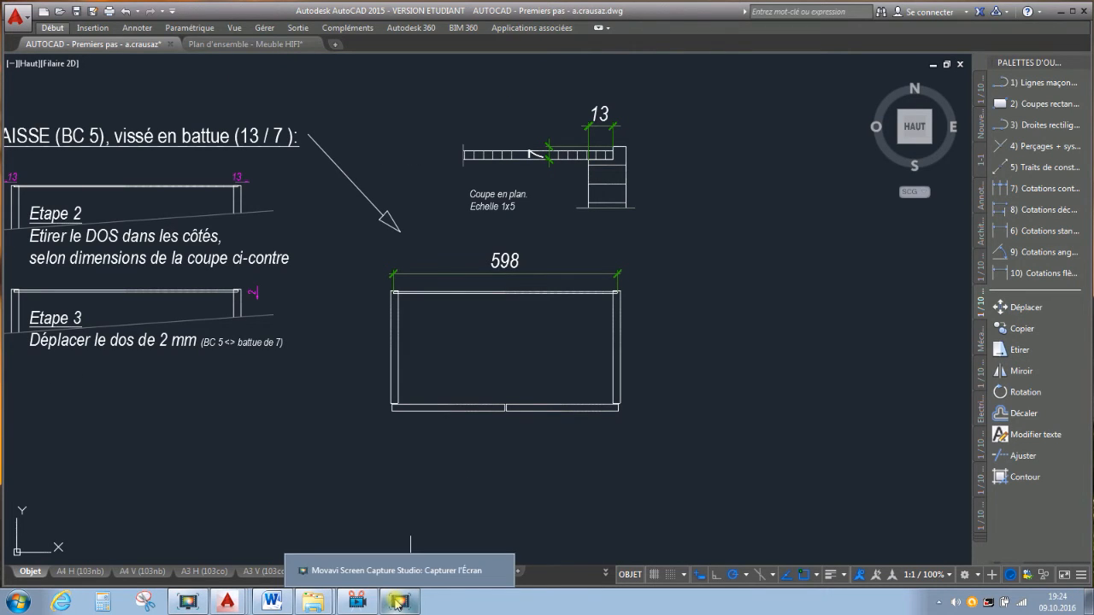